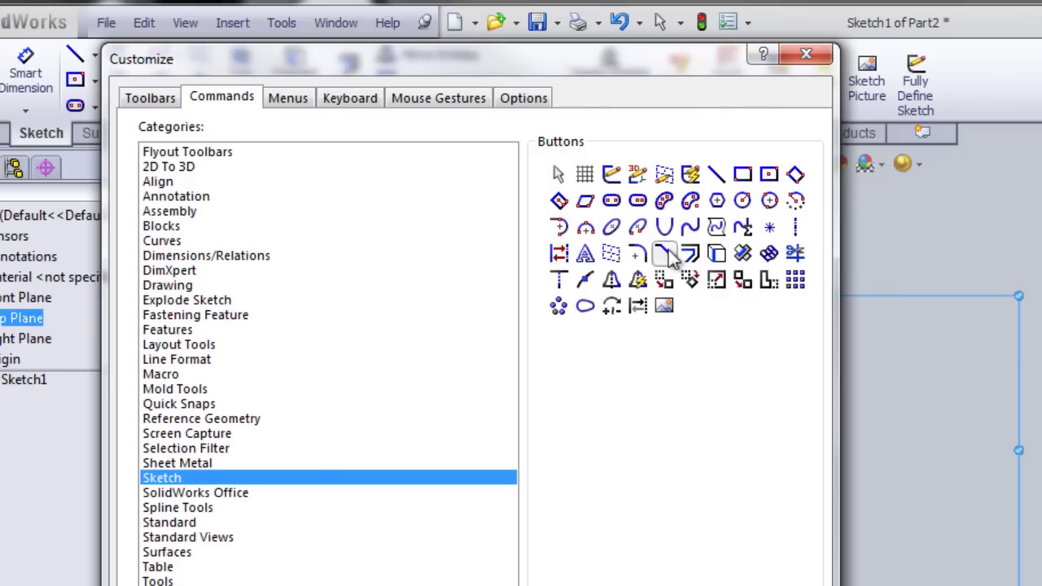
# Add the Sketch Picture command to the Sketch toolbar and close the customization dialog.
pyautogui.moveTo(667, 309); pyautogui.dragTo(982, 97)
pyautogui.moveTo(677, 320); pyautogui.dragTo(677, 320)
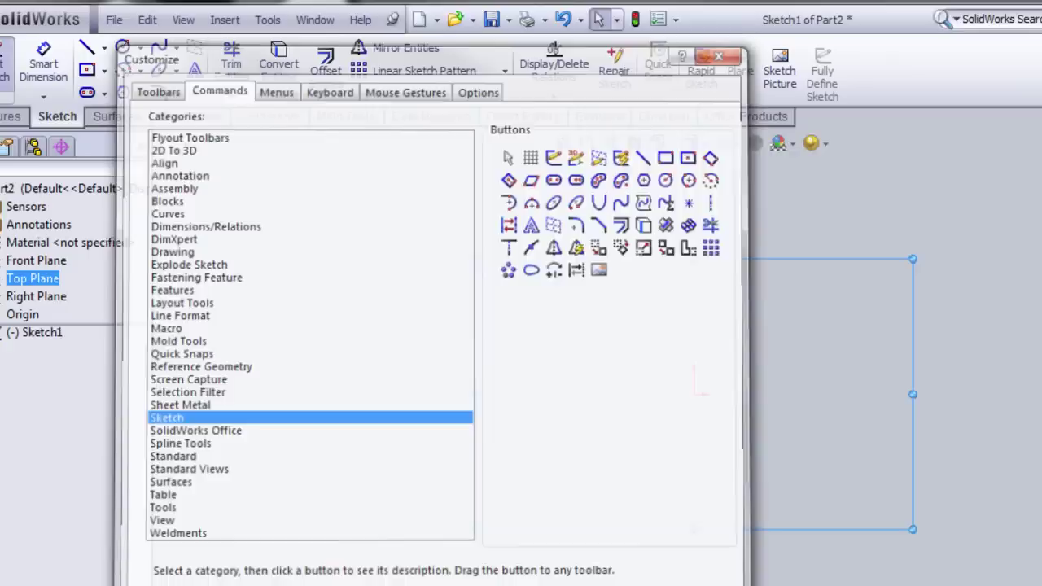
pyautogui.press('Return')
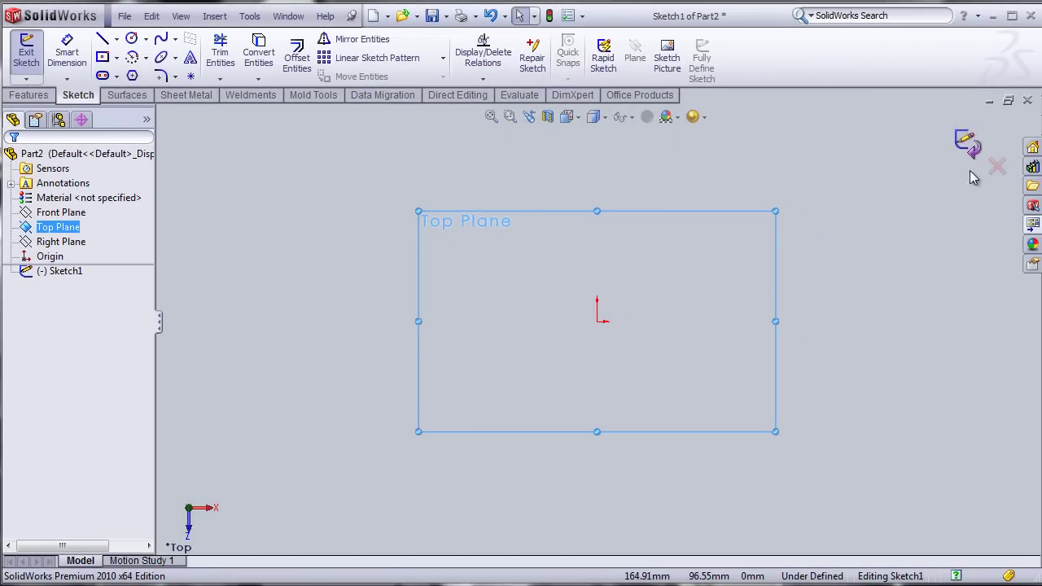
# Insert Marker-Top-View.jpg as a sketch picture in the sketch on the Top Plane.
pyautogui.click(667, 57)
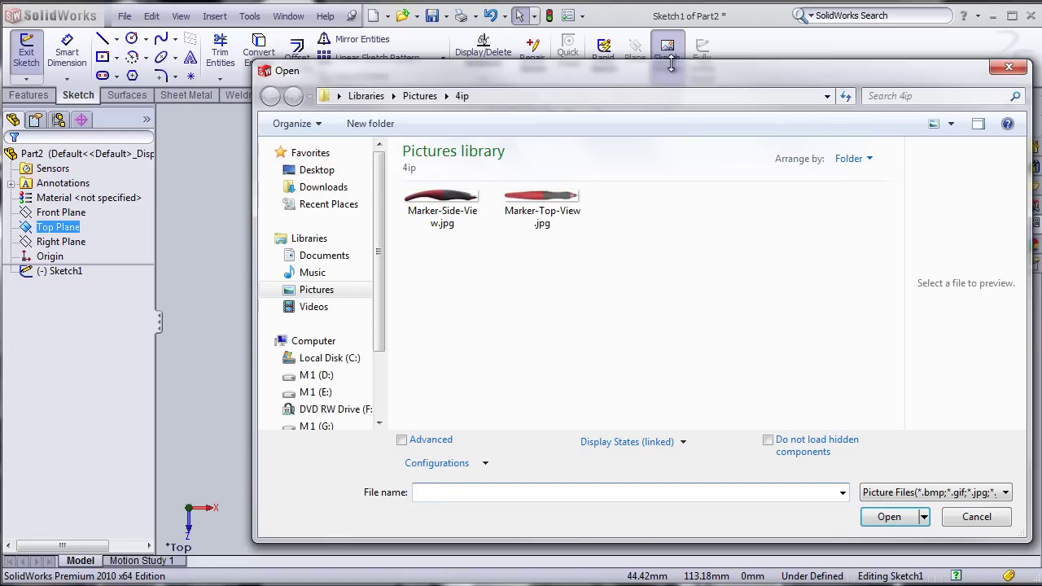
pyautogui.moveTo(659, 80); pyautogui.dragTo(540, 74)
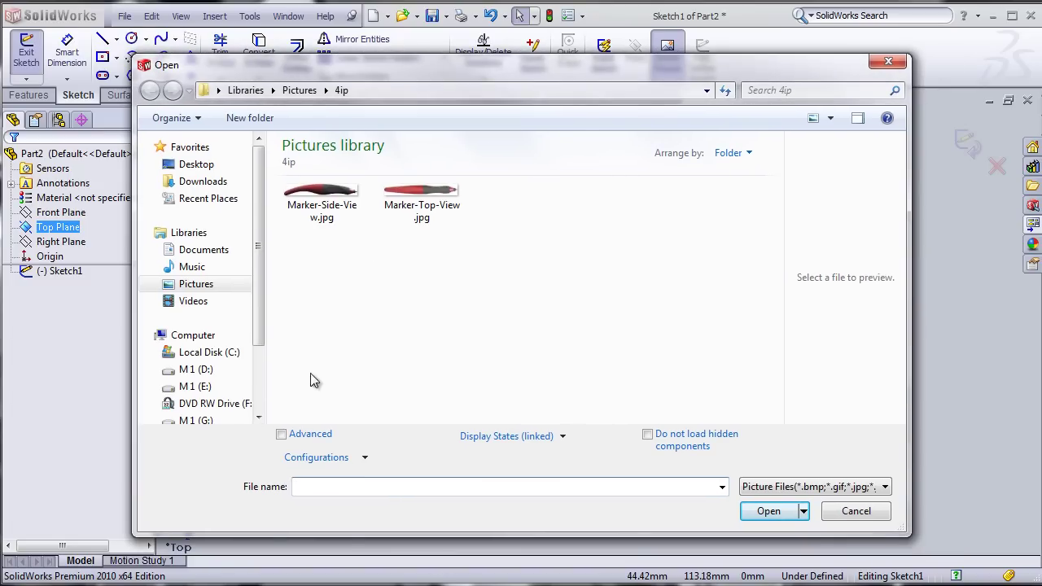
pyautogui.click(424, 199)
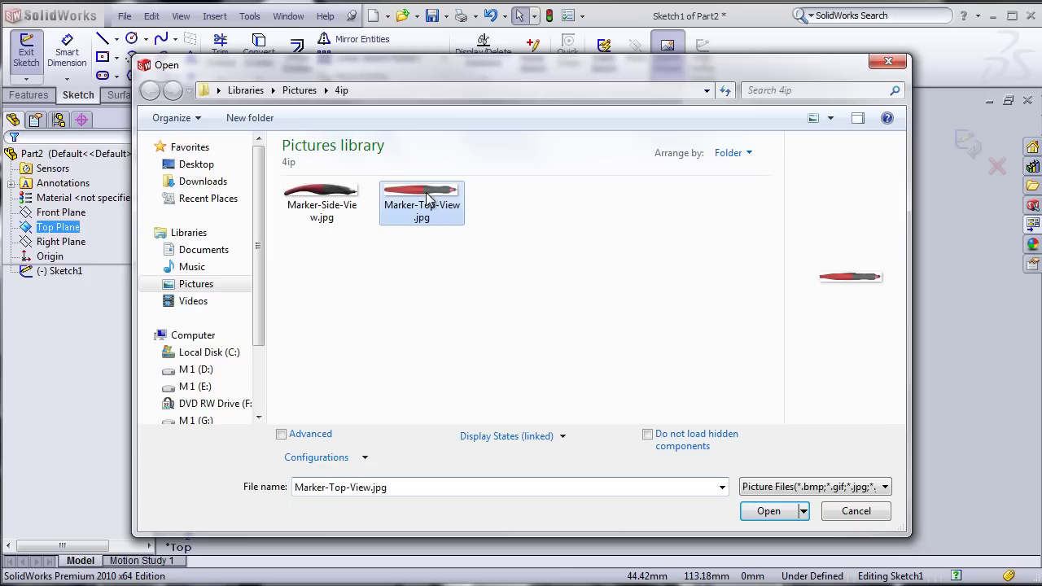
pyautogui.click(766, 511)
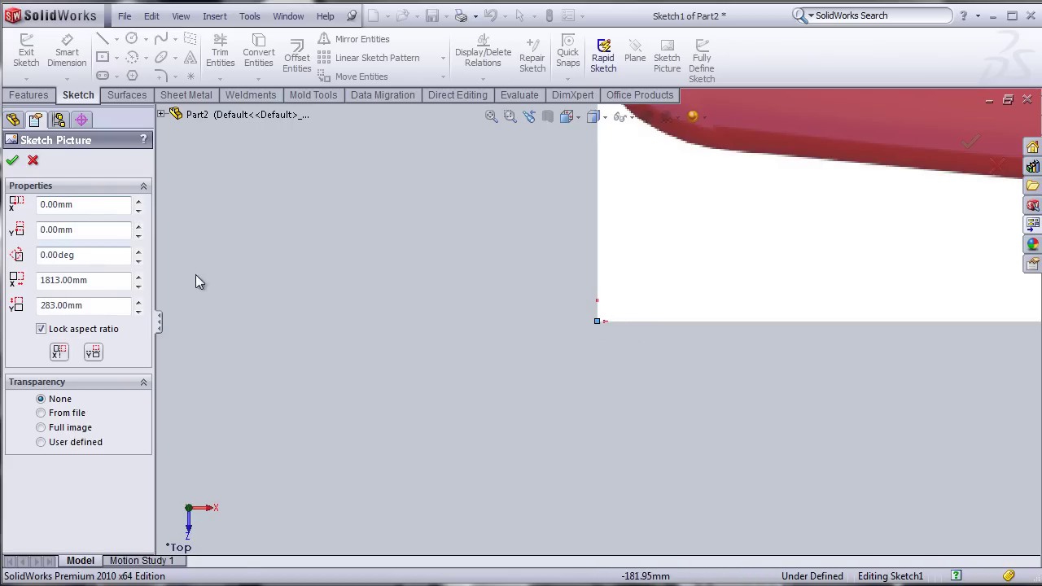
# Check the inserted picture's width and height against the whole image and accept its default size and placement.
pyautogui.click(97, 306)
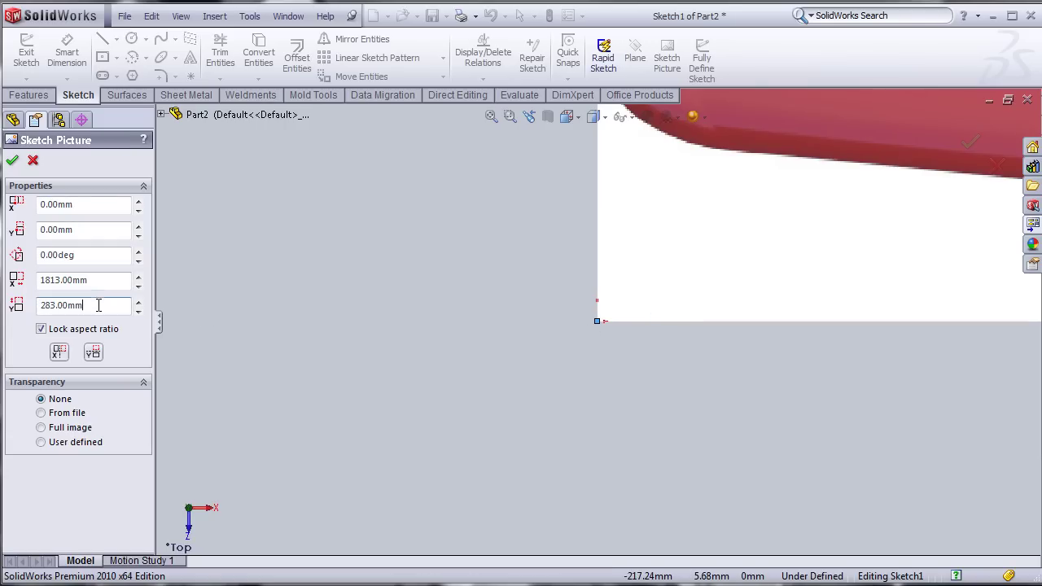
pyautogui.click(103, 280)
pyautogui.scroll(5, 639, 316)
pyautogui.press('f')
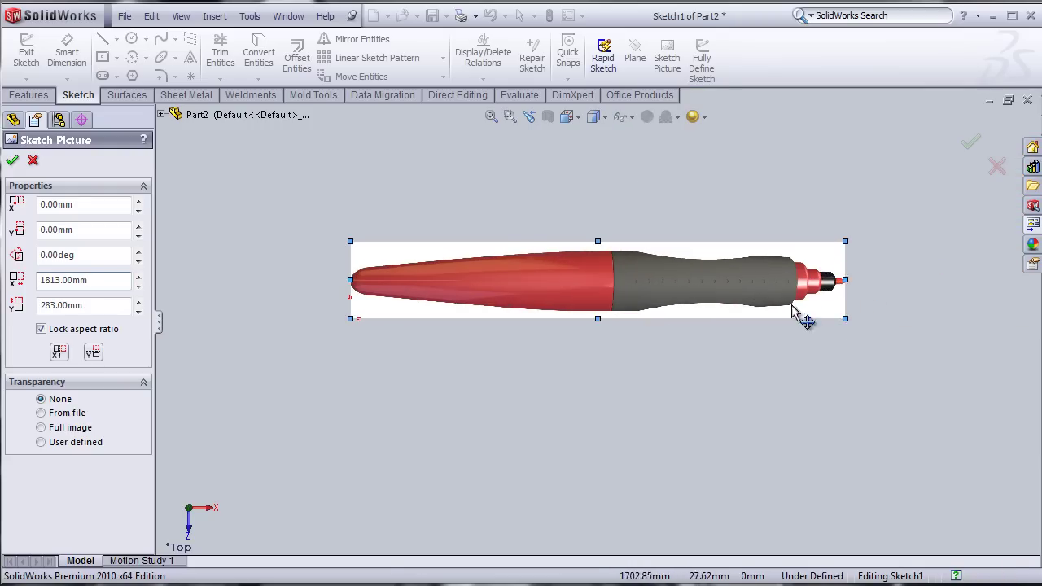
pyautogui.scroll(-3, 489, 244)
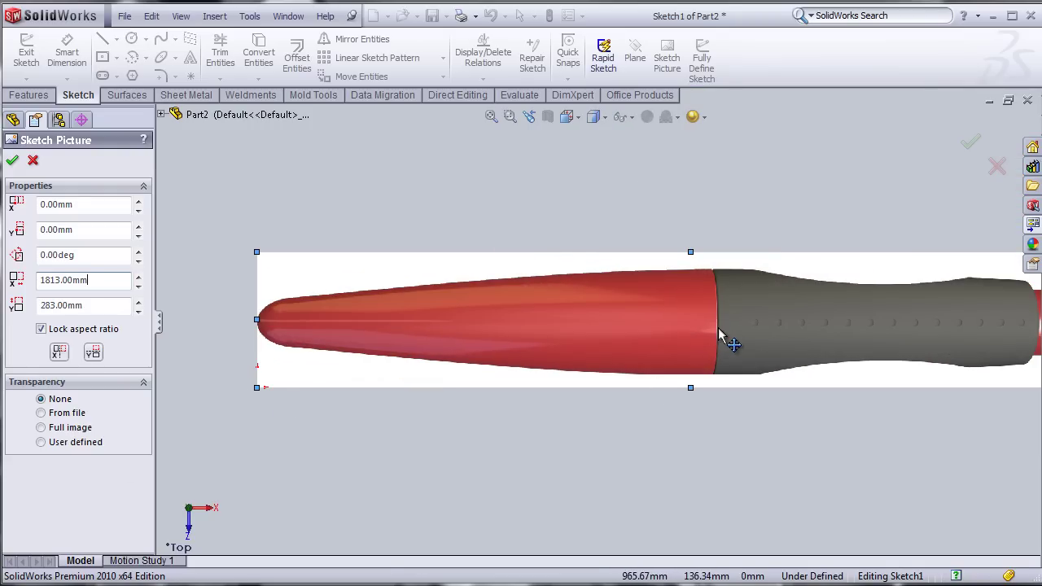
pyautogui.scroll(2, 596, 325)
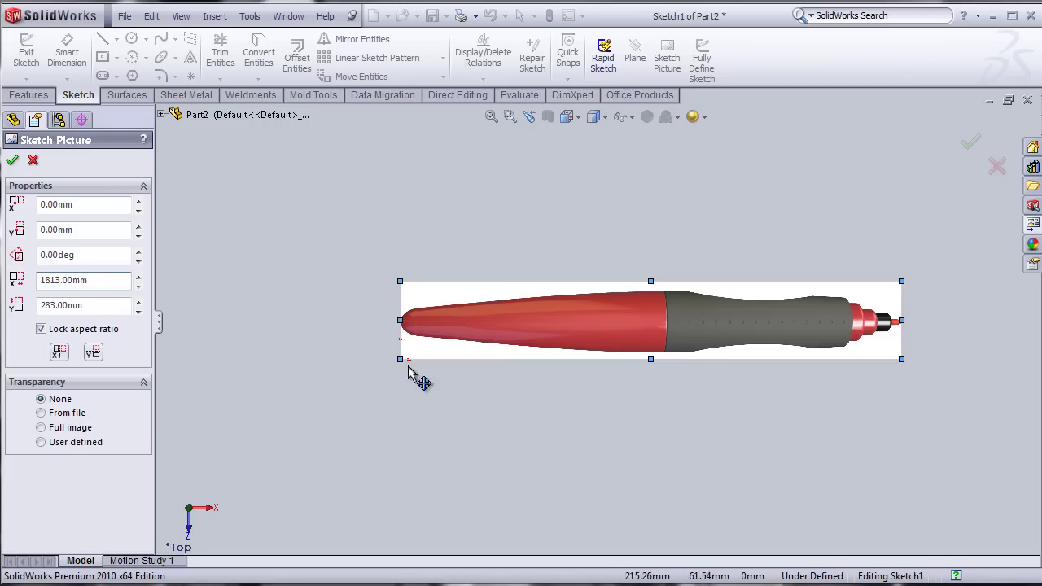
pyautogui.click(14, 162)
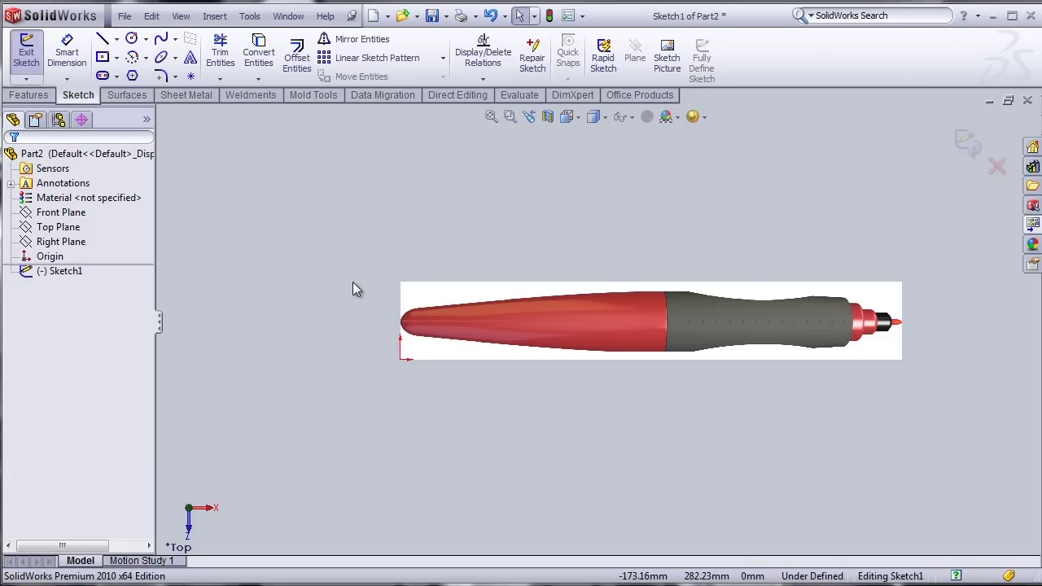
# Sketch a horizontal line about 692 mm long above the marker picture.
pyautogui.click(117, 40)
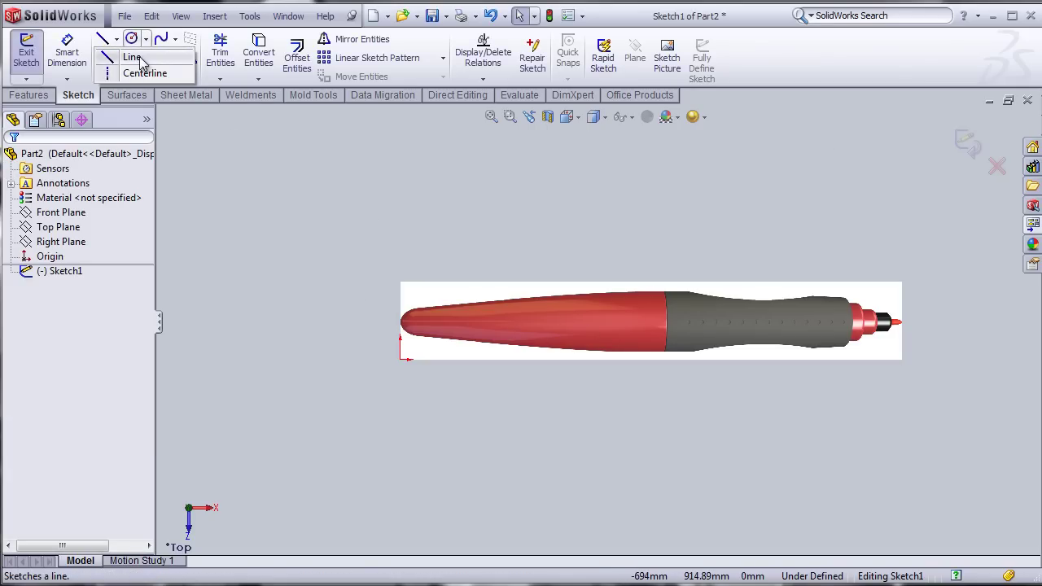
pyautogui.click(132, 56)
pyautogui.click(405, 211)
pyautogui.click(597, 210)
# Dimension the horizontal line's length and set it to 160 mm.
pyautogui.rightClick(759, 210)
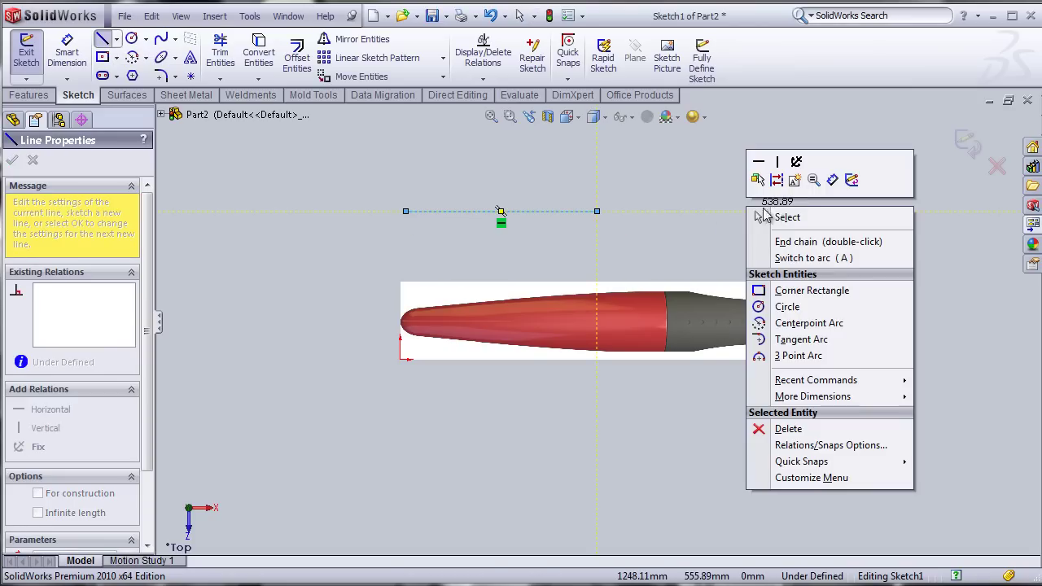
pyautogui.click(832, 179)
pyautogui.click(484, 214)
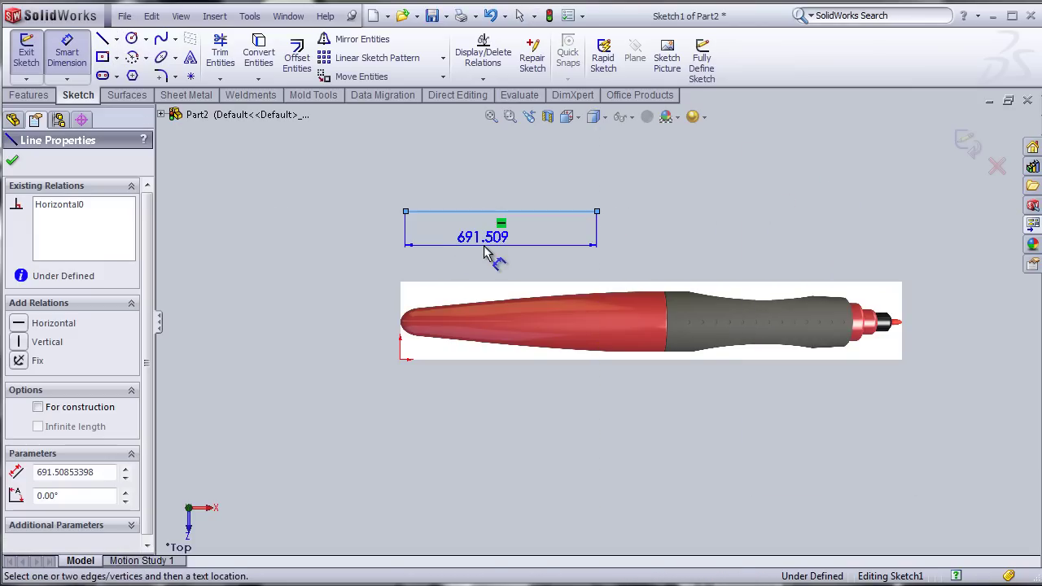
pyautogui.click(502, 257)
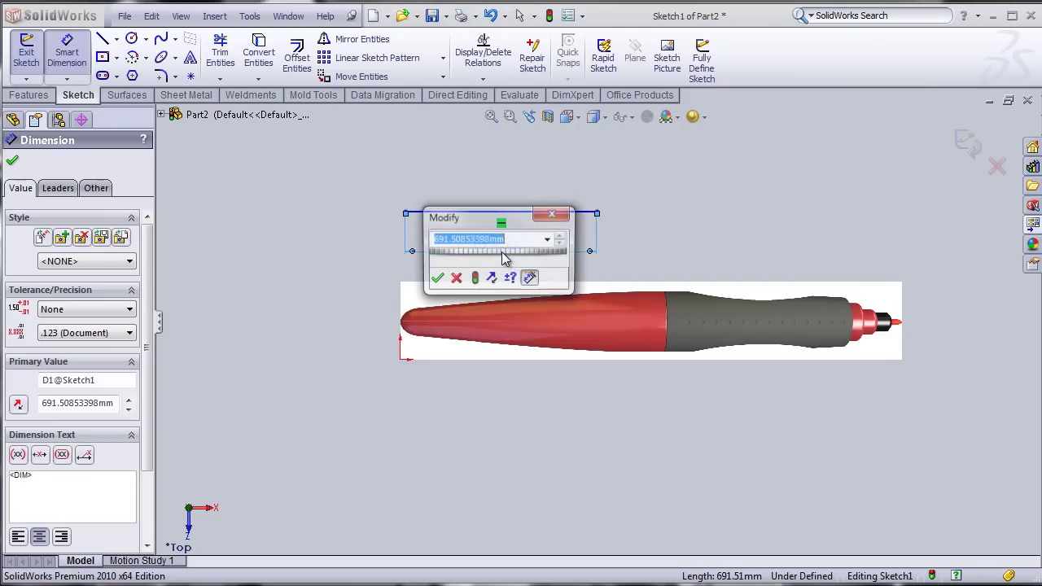
pyautogui.write('160')
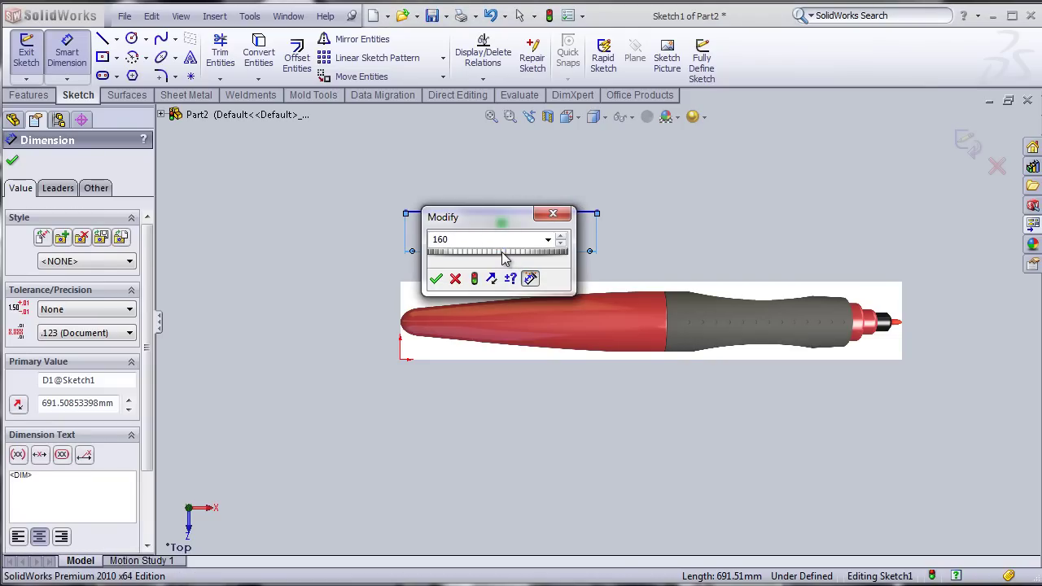
pyautogui.click(436, 278)
pyautogui.scroll(-5, 513, 294)
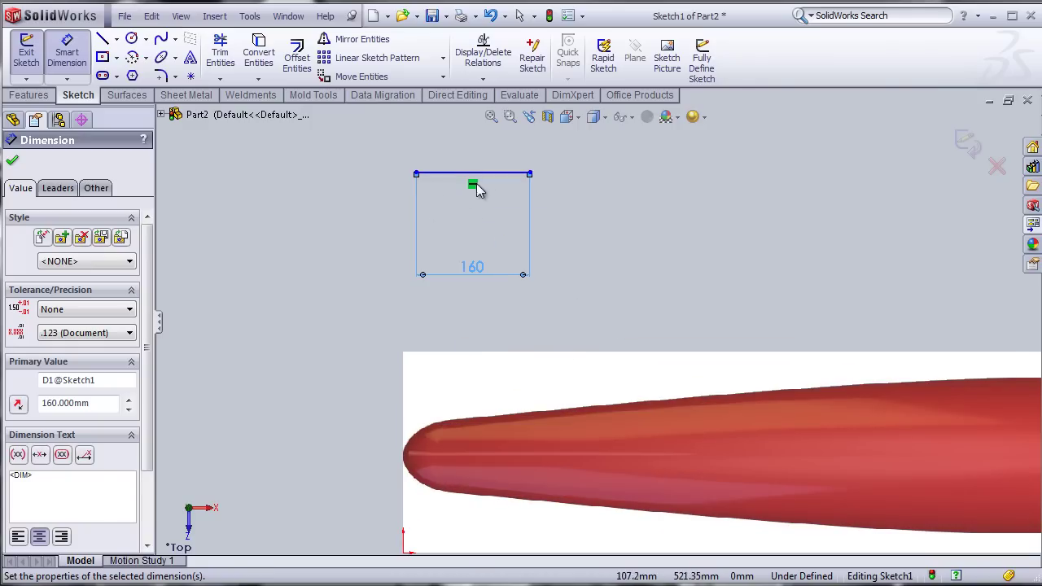
pyautogui.scroll(3, 597, 323)
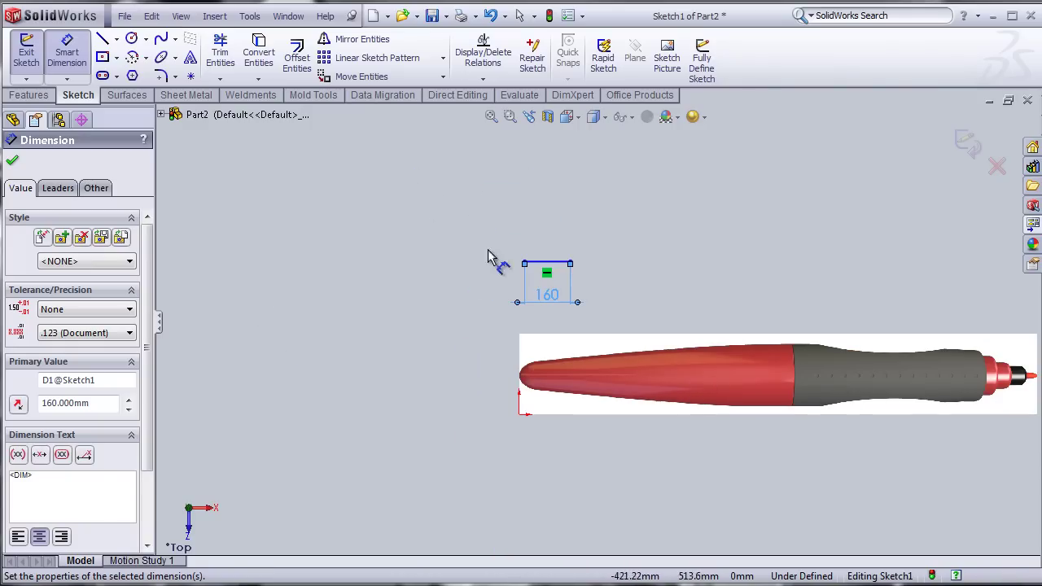
pyautogui.click(13, 162)
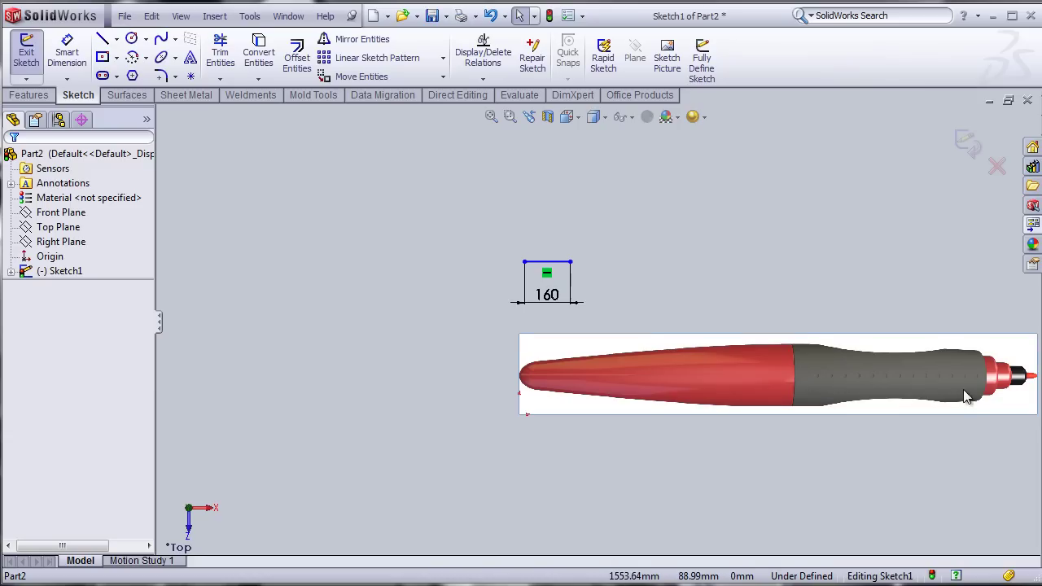
# Shrink the marker picture proportionally to about 400 mm wide.
pyautogui.scroll(-3, 963, 389)
pyautogui.scroll(2, 623, 384)
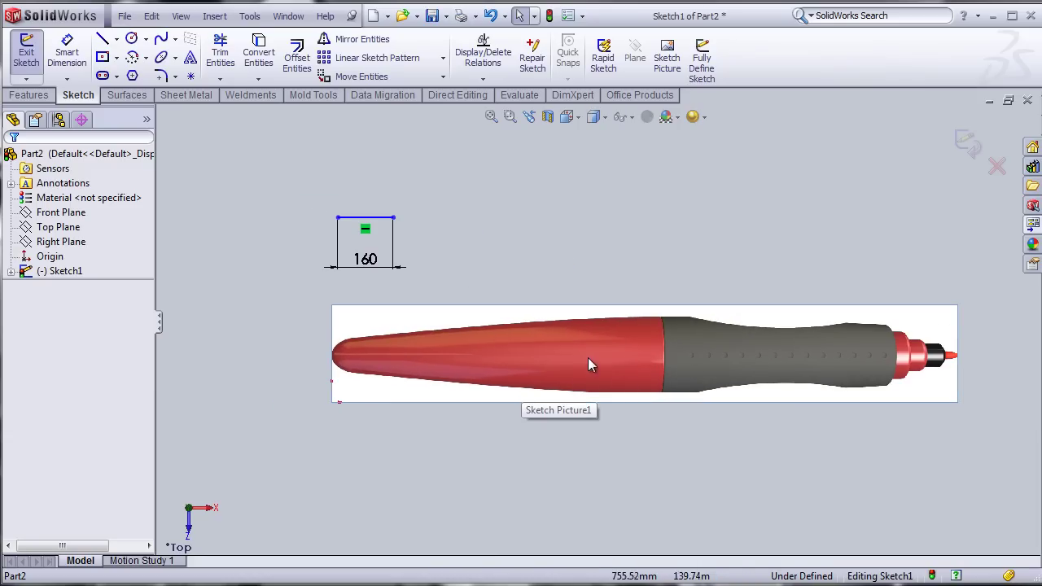
pyautogui.click(490, 362)
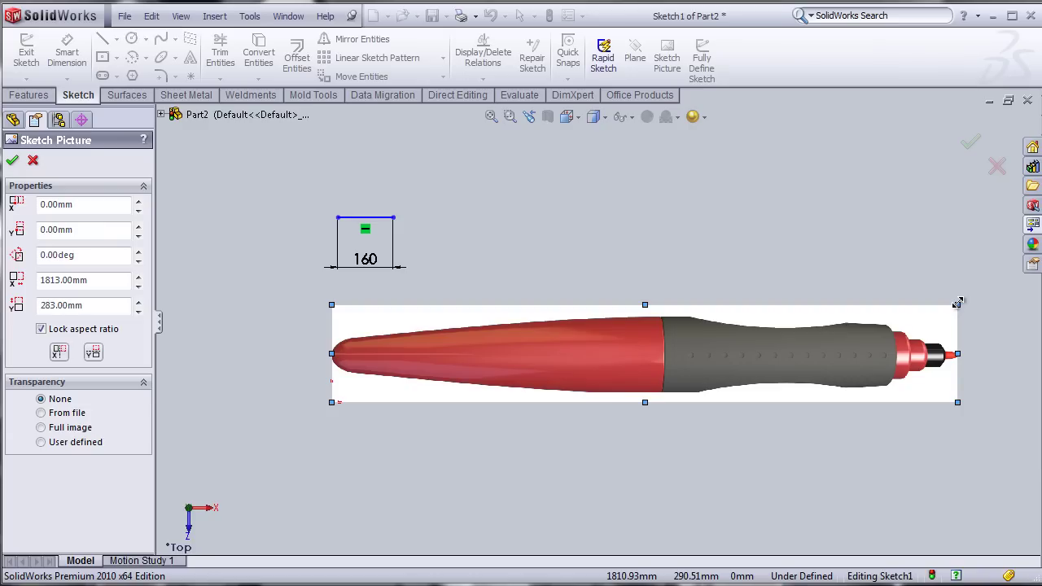
pyautogui.moveTo(957, 303)
pyautogui.mouseDown()
pyautogui.moveTo(508, 378)
pyautogui.moveTo(470, 400)
pyautogui.mouseUp()
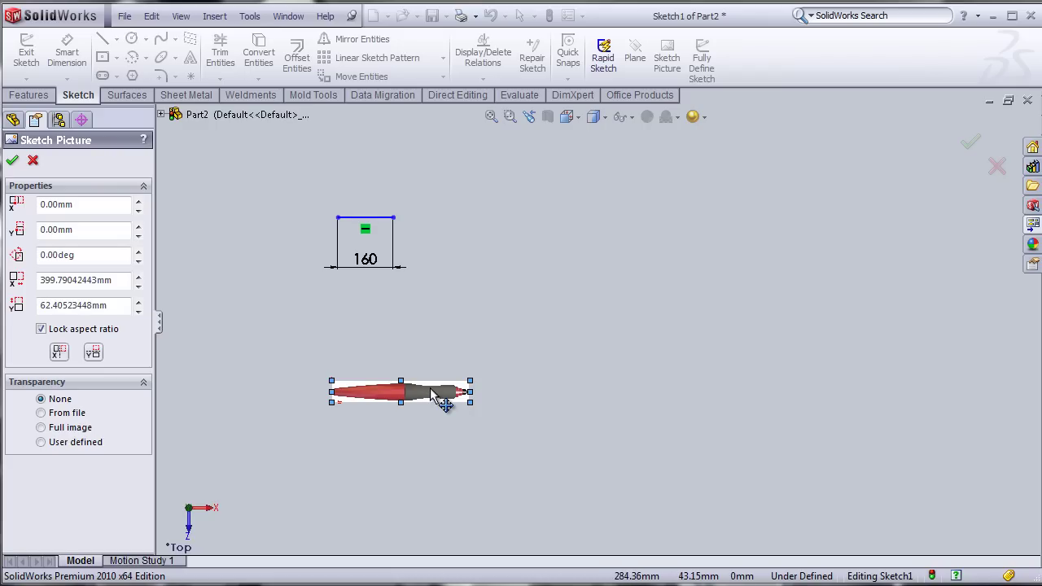
# Move the marker picture onto the 160 mm line, aligning its blunt end with the line's left endpoint.
pyautogui.moveTo(437, 400); pyautogui.dragTo(415, 238)
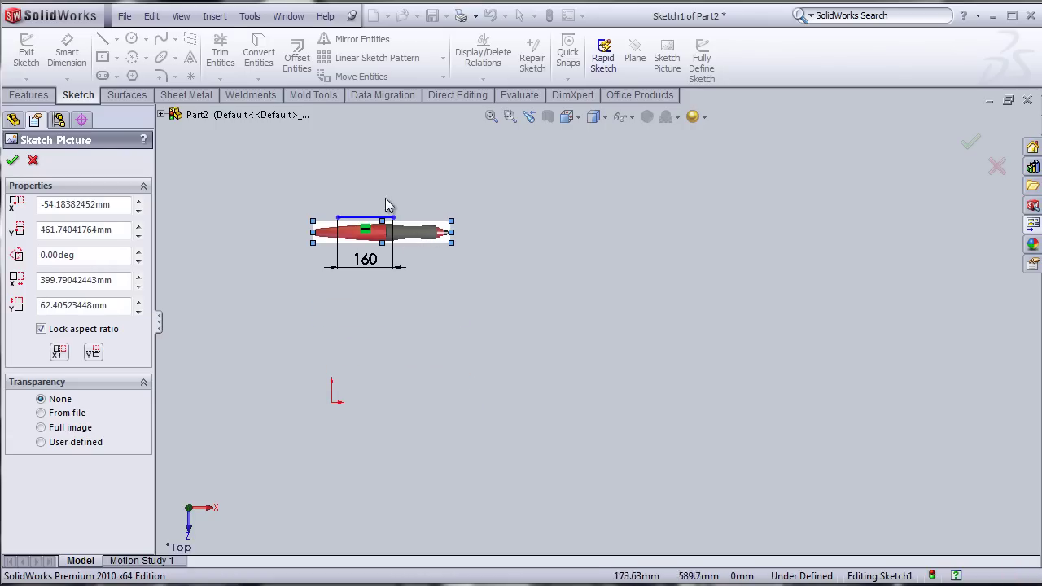
pyautogui.scroll(-5, 382, 204)
pyautogui.scroll(-3, 414, 316)
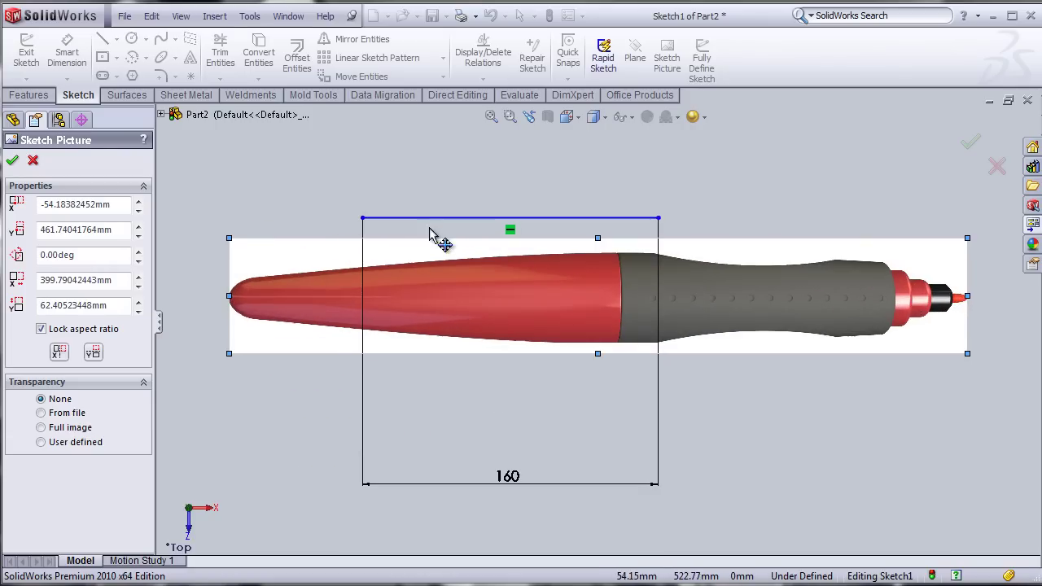
pyautogui.moveTo(428, 324); pyautogui.dragTo(551, 249)
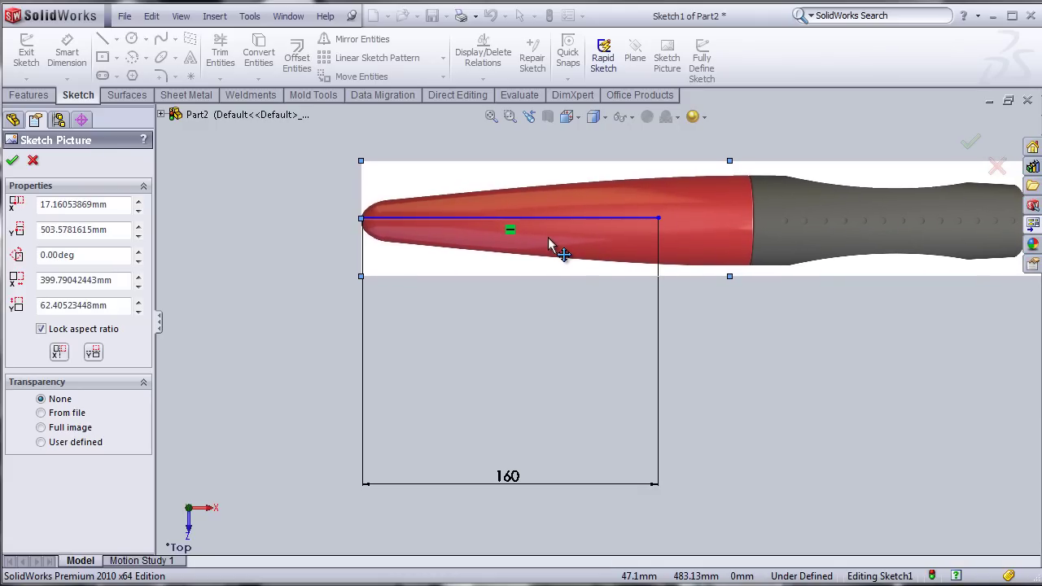
# Scale the marker picture down proportionally to about 159 mm wide, close to the reference line's length.
pyautogui.scroll(-3, 857, 366)
pyautogui.scroll(5, 867, 342)
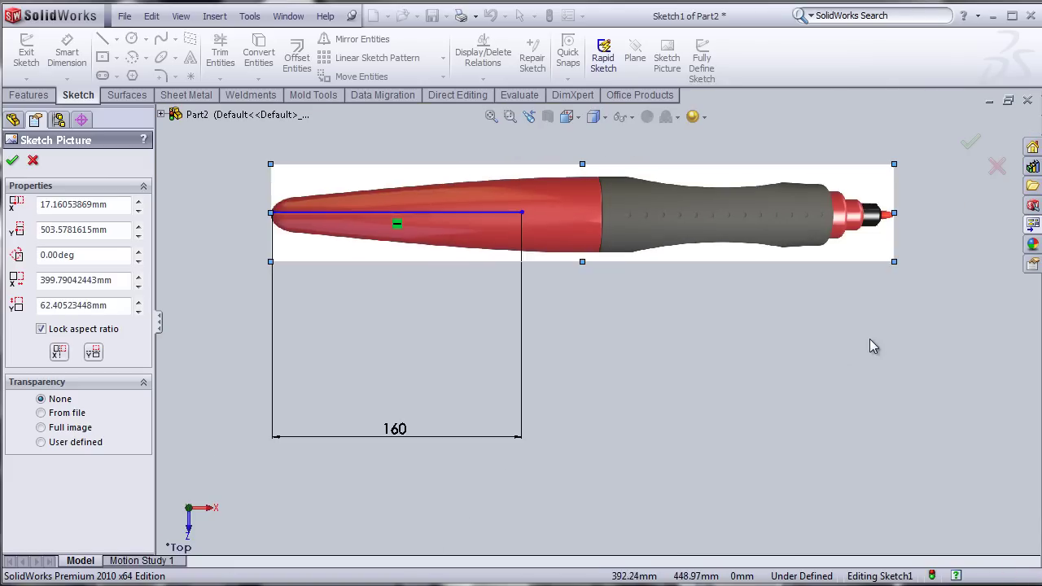
pyautogui.moveTo(844, 190); pyautogui.dragTo(521, 239)
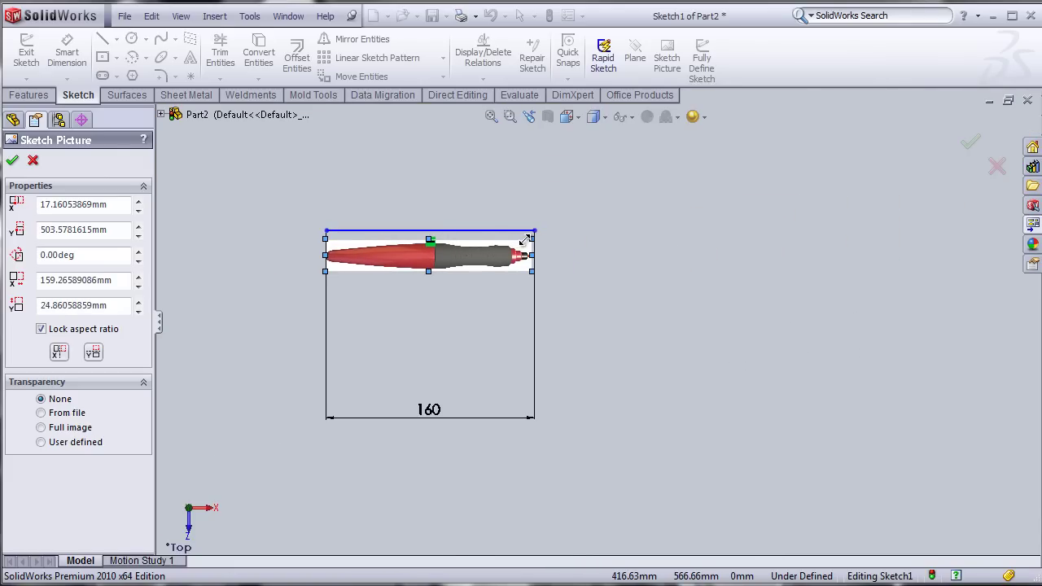
# Move the marker picture to about X 17.9 mm, Y 523.2 mm so the pen tip is centred on the reference line.
pyautogui.scroll(-4, 626, 153)
pyautogui.scroll(3, 617, 198)
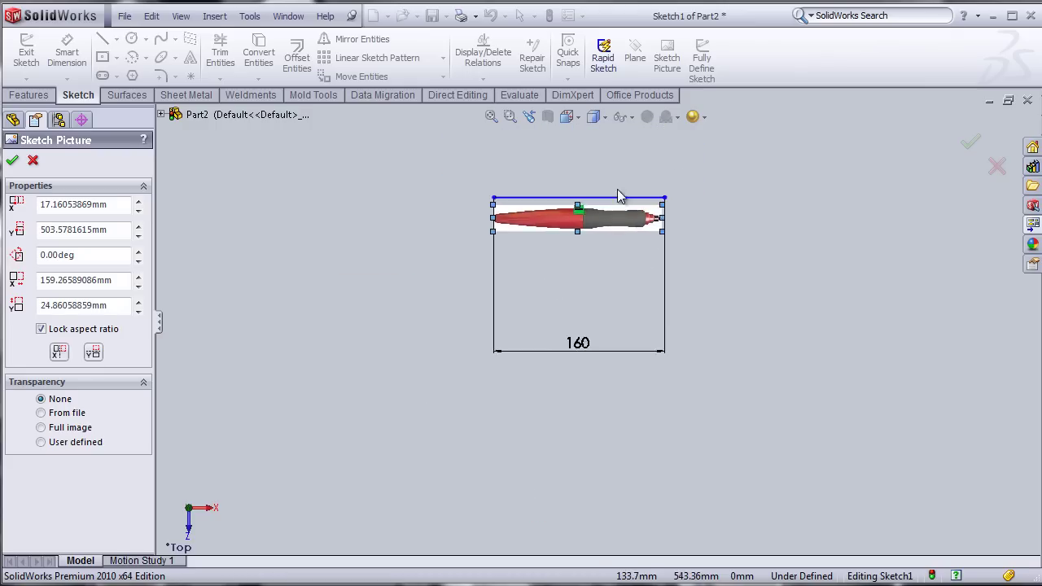
pyautogui.scroll(3, 572, 324)
pyautogui.scroll(5, 570, 324)
pyautogui.moveTo(616, 186); pyautogui.dragTo(790, 255)
pyautogui.scroll(2, 790, 256)
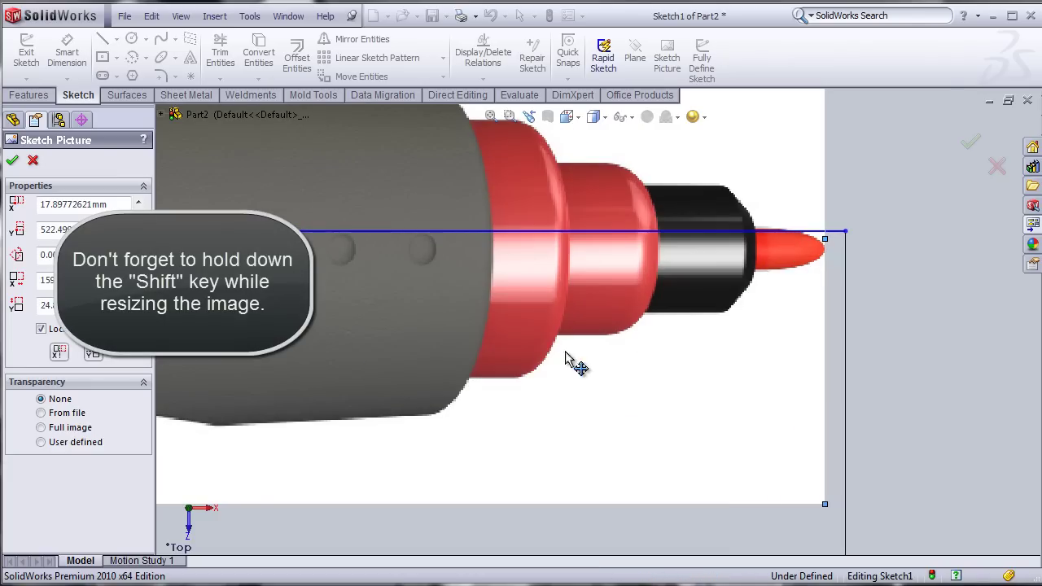
pyautogui.moveTo(346, 340); pyautogui.dragTo(346, 325)
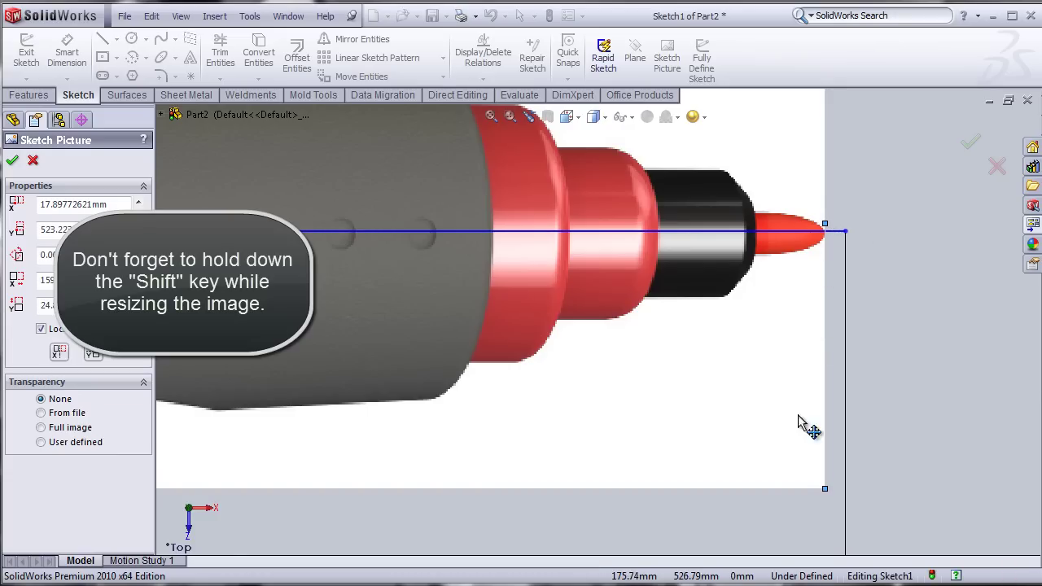
# Enlarge the picture proportionally to about 160 mm wide so the tip meets the line's right endpoint, and check the blunt end's alignment.
pyautogui.keyDown('shift'); pyautogui.moveTo(824, 490); pyautogui.dragTo(837, 492); pyautogui.keyUp('shift')
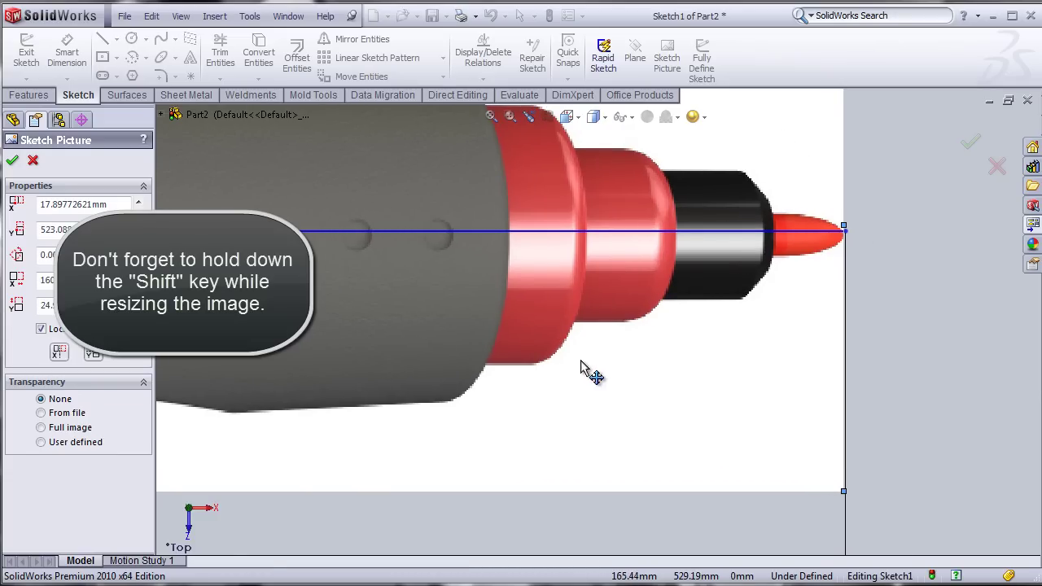
pyautogui.scroll(10, 586, 367)
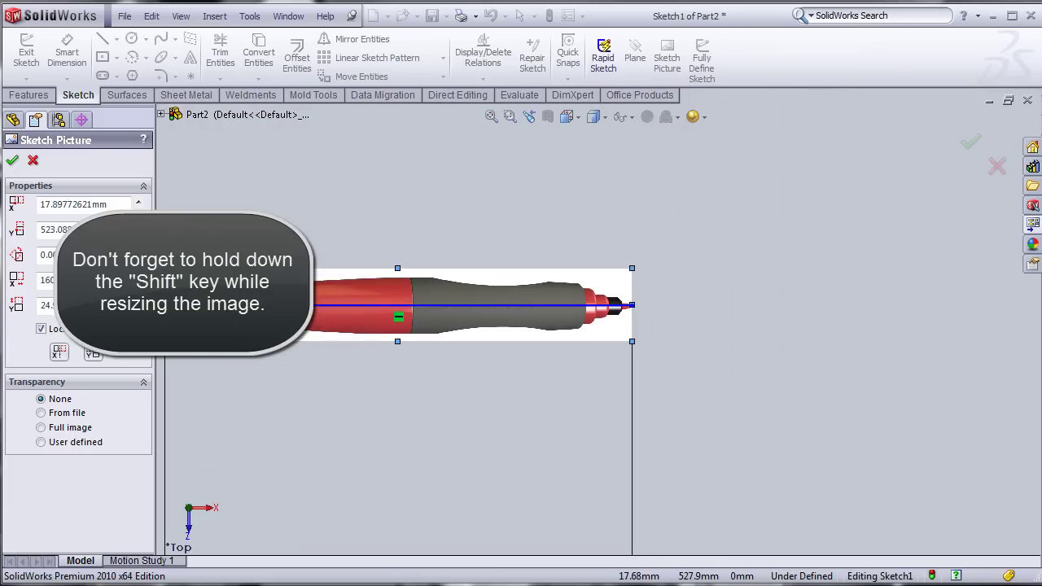
pyautogui.scroll(-10, 419, 319)
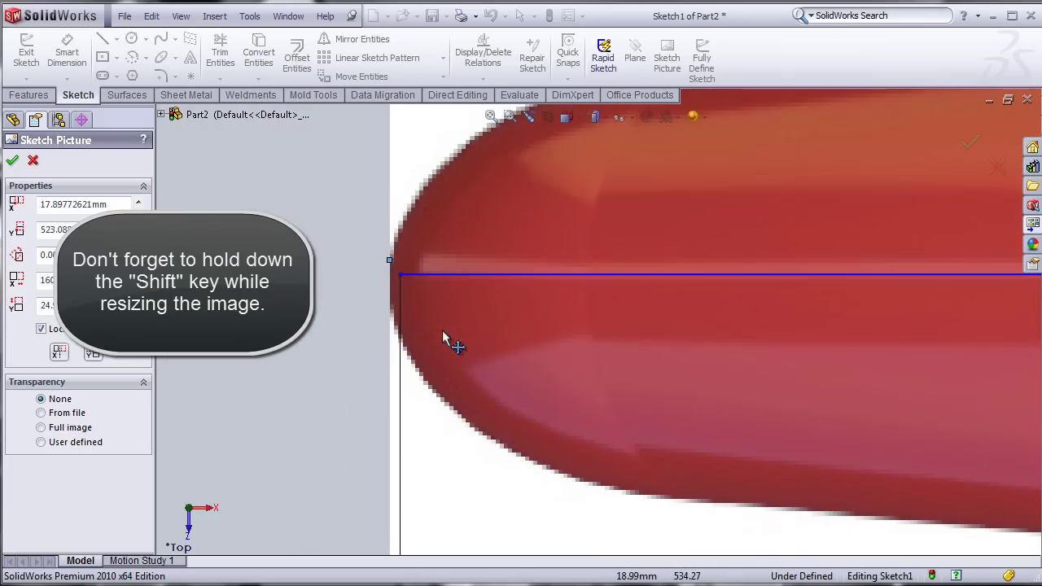
pyautogui.scroll(3, 435, 374)
pyautogui.scroll(2, 519, 438)
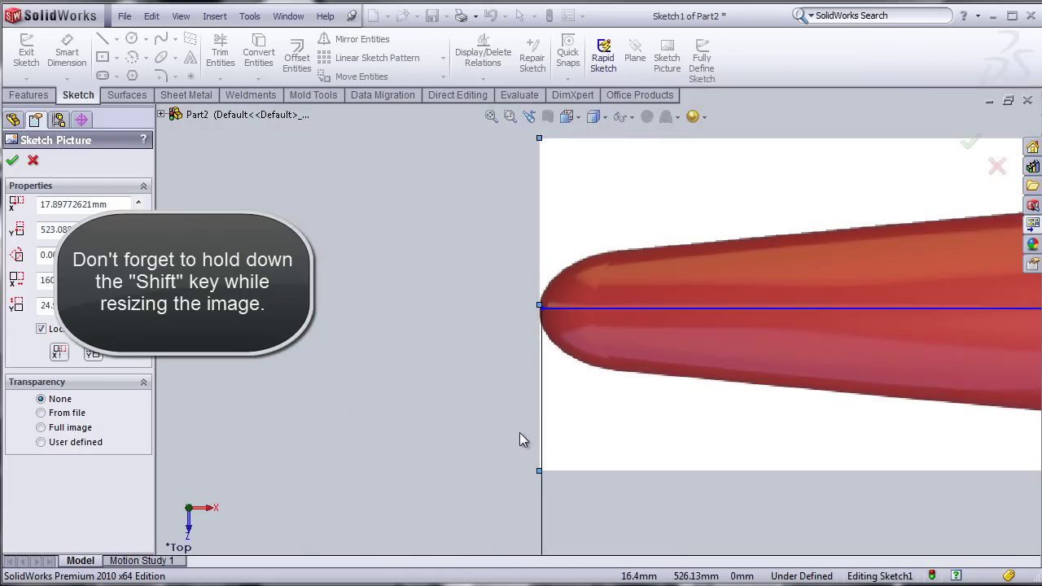
pyautogui.scroll(-3, 539, 477)
pyautogui.scroll(2, 692, 253)
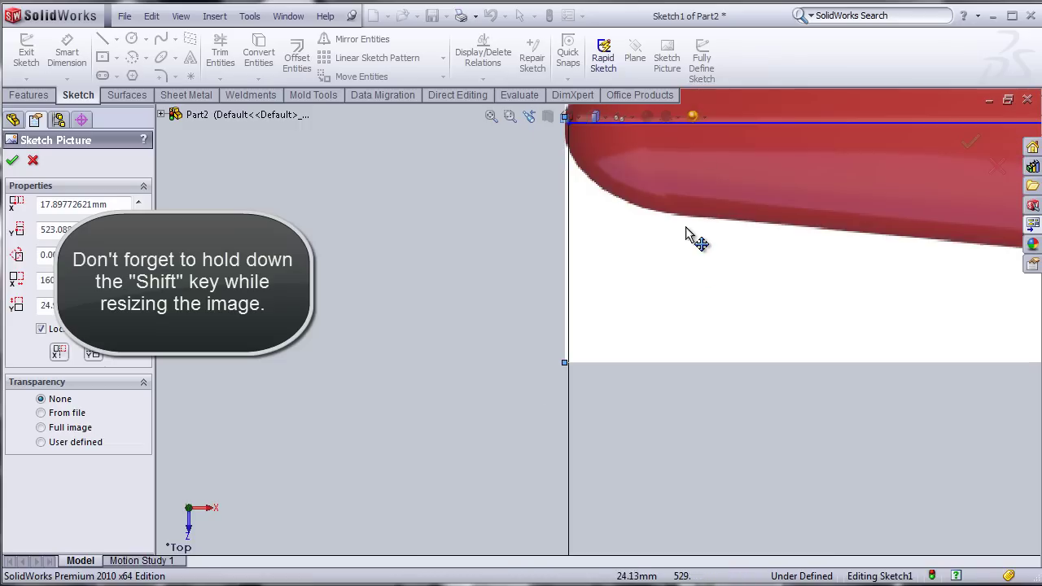
# Scale the marker picture down proportionally to about 159.96 mm wide so its blunt end meets the line's left endpoint, and check the tip.
pyautogui.scroll(-2, 686, 228)
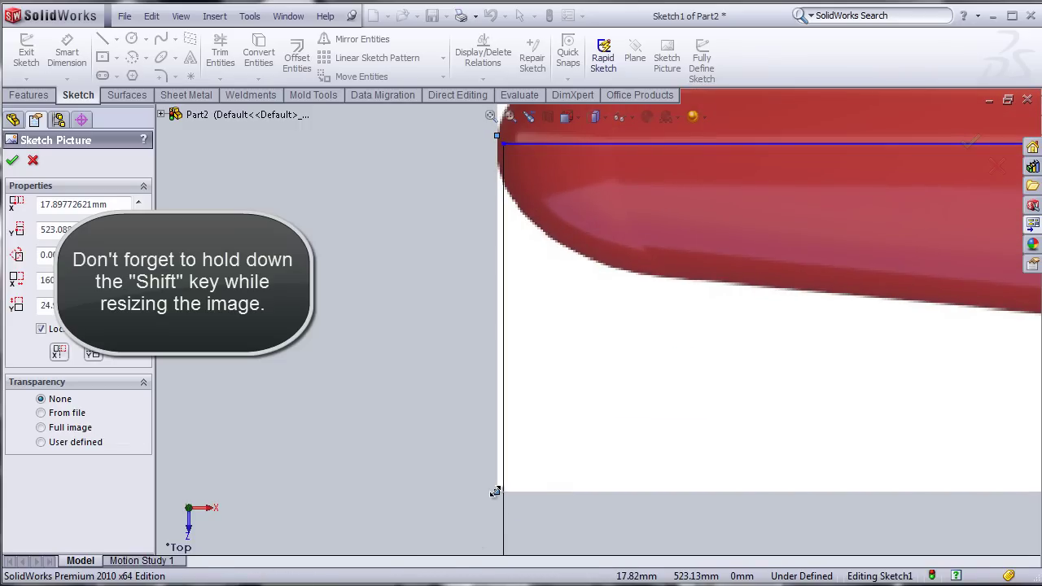
pyautogui.keyDown('shift'); pyautogui.moveTo(495, 492); pyautogui.dragTo(503, 492); pyautogui.keyUp('shift')
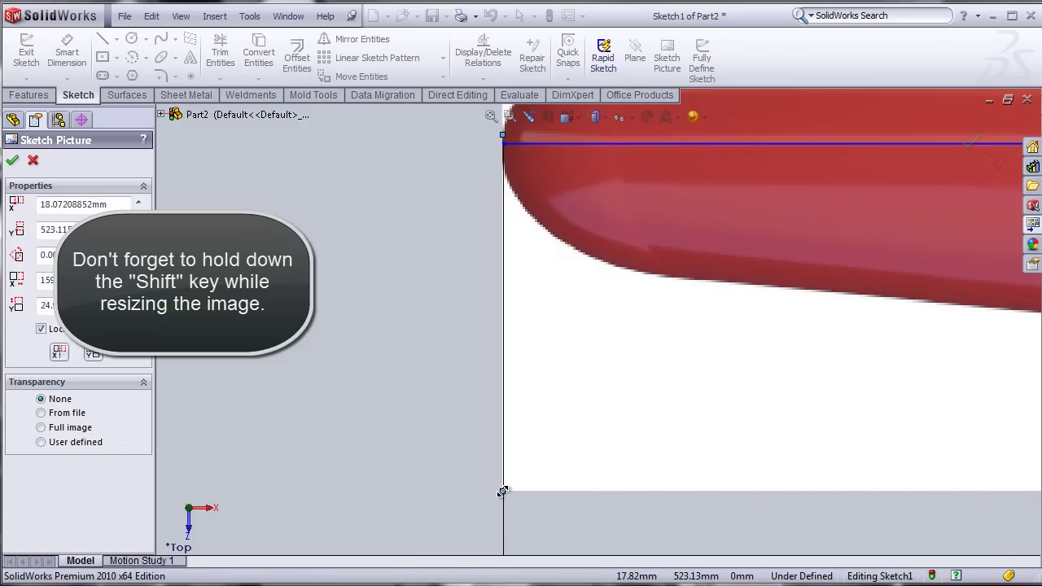
pyautogui.scroll(5, 801, 437)
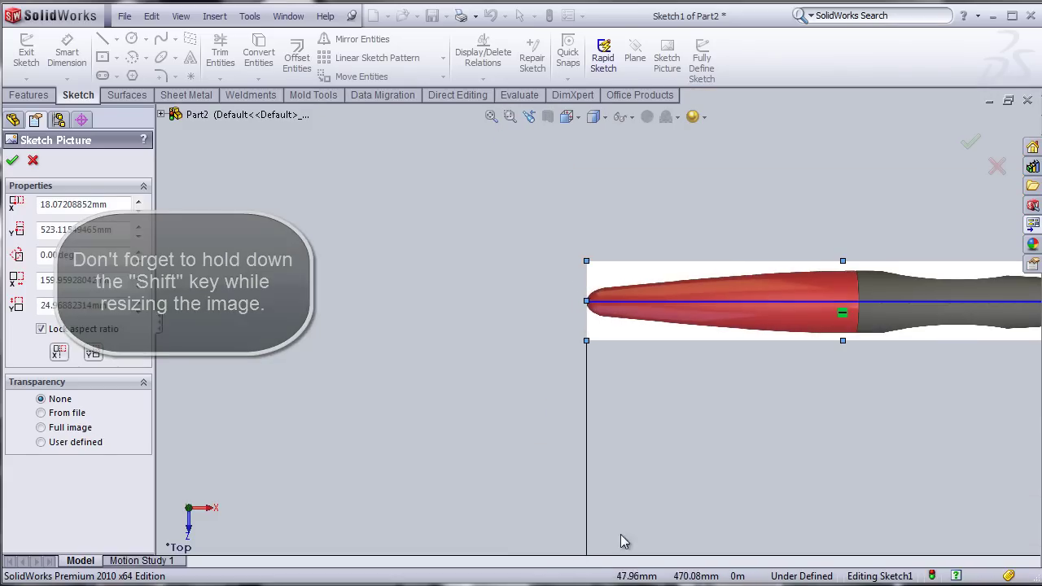
pyautogui.keyDown('ctrl'); pyautogui.moveTo(864, 390); pyautogui.dragTo(565, 383, button='middle'); pyautogui.keyUp('ctrl')
pyautogui.scroll(-3, 806, 297)
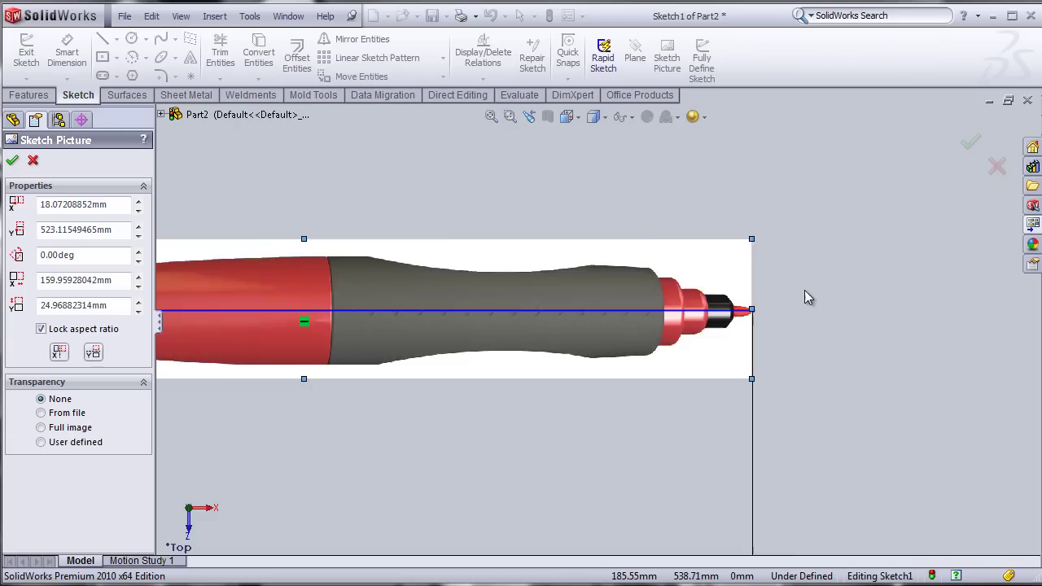
pyautogui.scroll(-2, 658, 342)
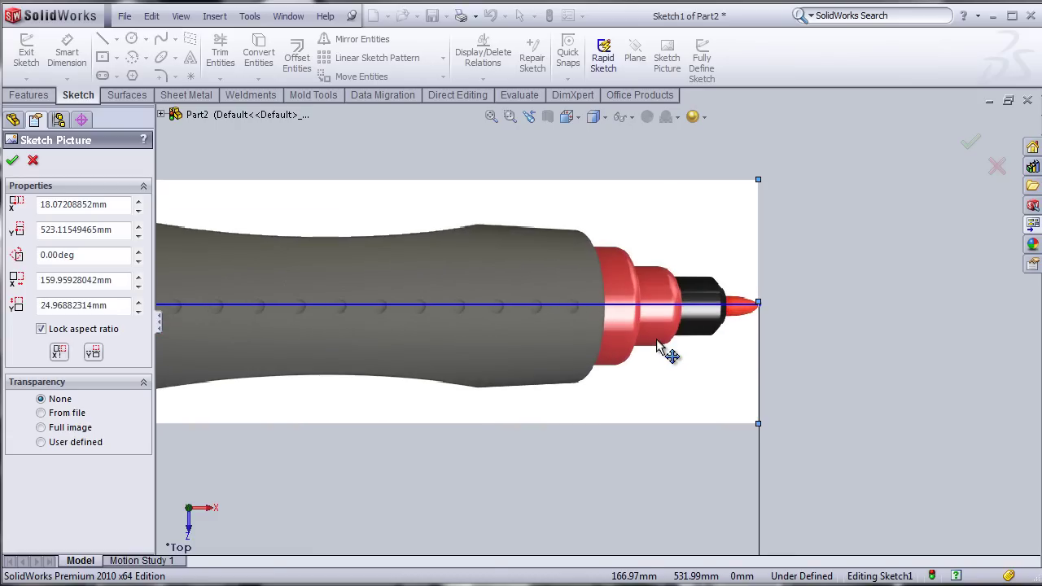
pyautogui.scroll(3, 663, 346)
pyautogui.scroll(3, 307, 354)
pyautogui.scroll(-2, 261, 329)
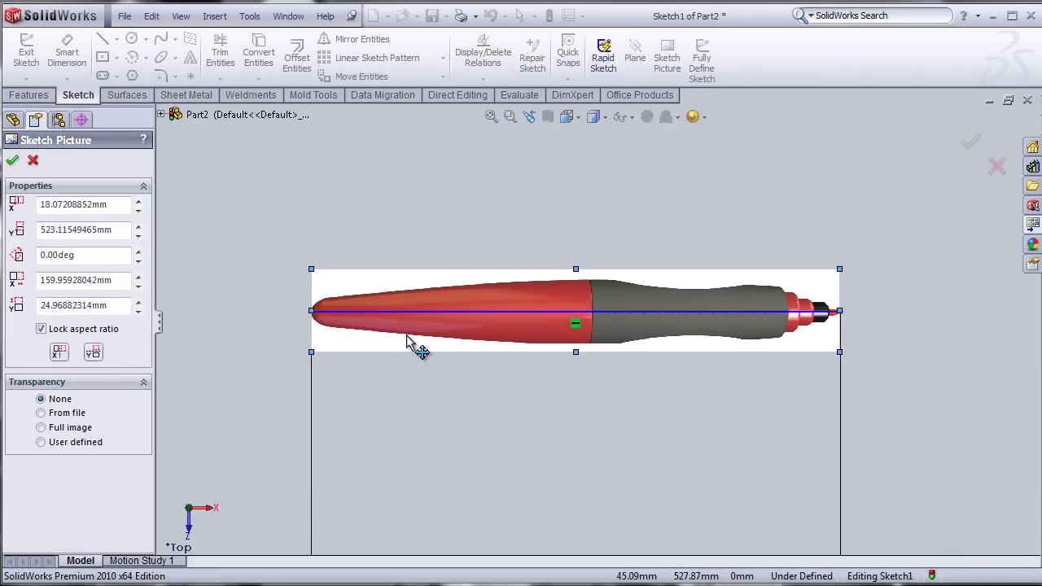
# Set the marker picture's origin X and Y positions to 0 so its lower-left corner sits on the sketch origin.
pyautogui.press('z')
pyautogui.press('z')
pyautogui.press('z')
pyautogui.press('z')
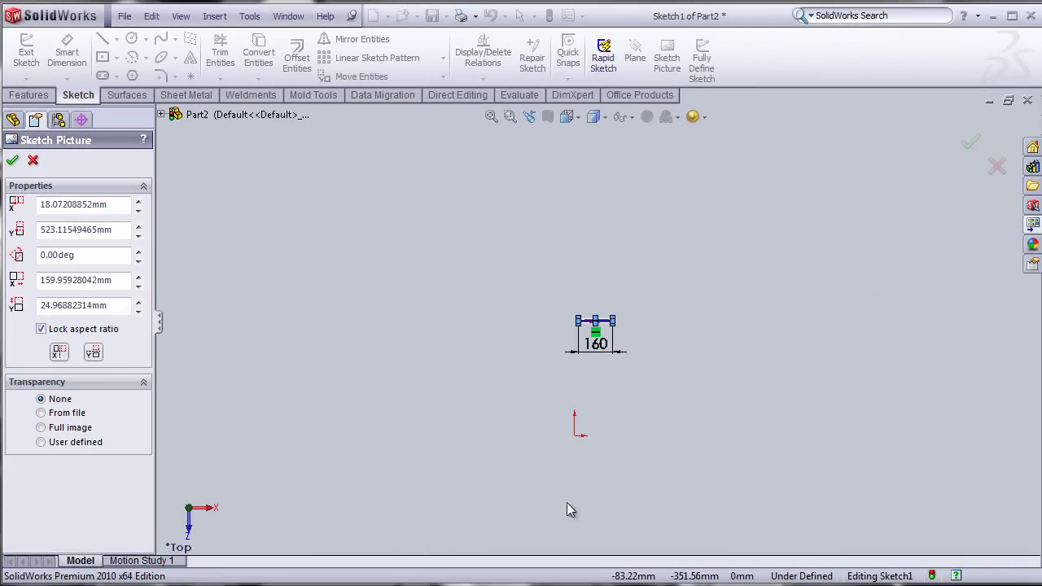
pyautogui.scroll(-3, 614, 399)
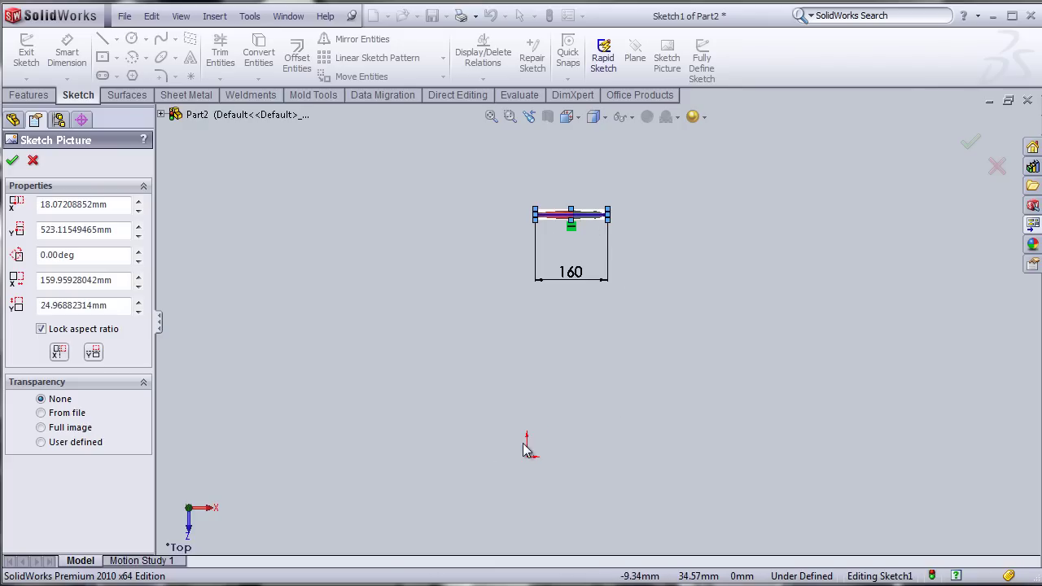
pyautogui.click(121, 205)
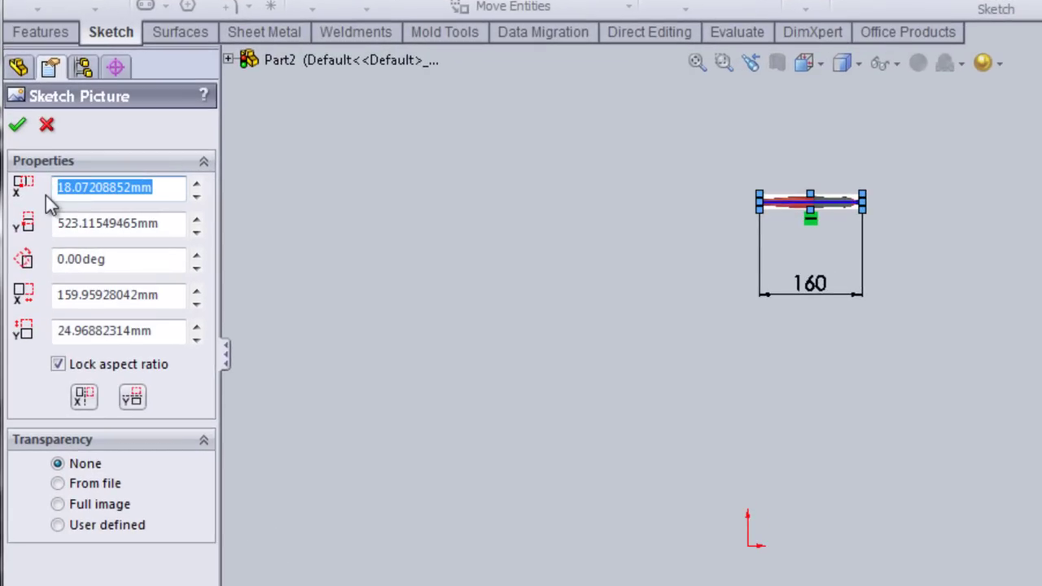
pyautogui.write('0')
pyautogui.press('Tab')
pyautogui.write('0')
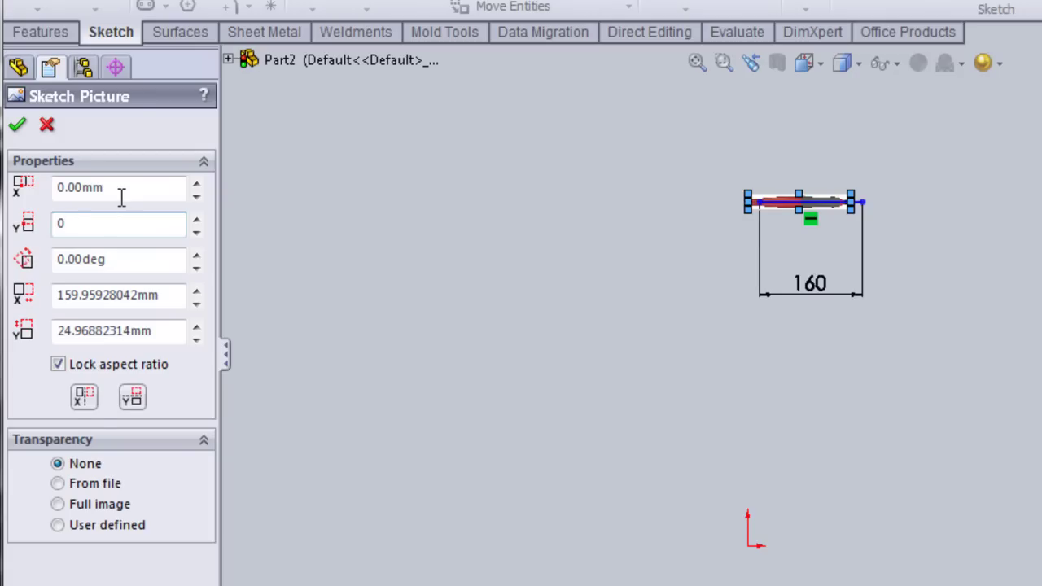
pyautogui.press('Return')
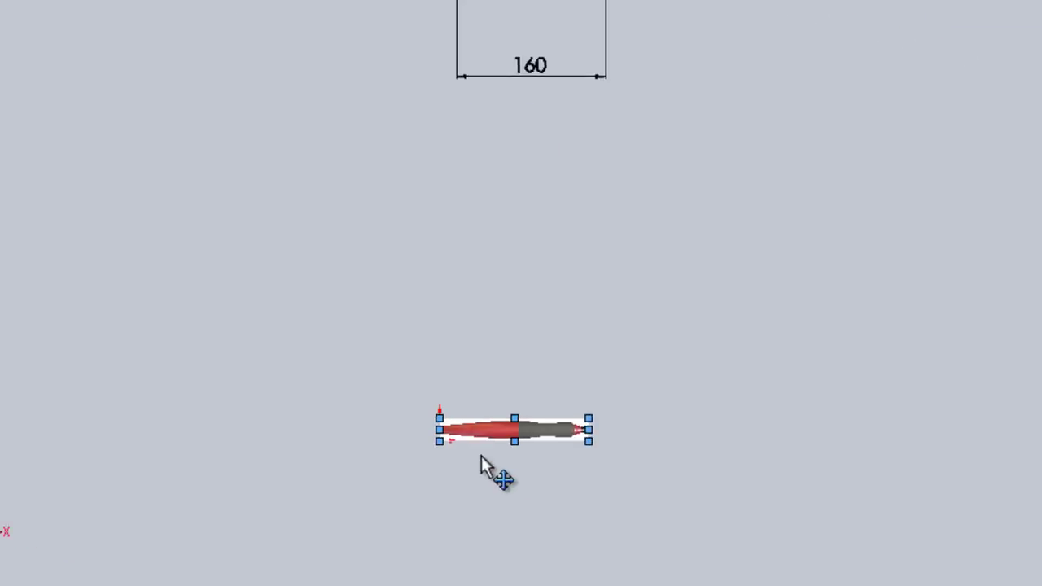
# Accept the picture placement, and delete the 160 mm reference line together with its dimension.
pyautogui.scroll(-4, 470, 377)
pyautogui.scroll(-3, 355, 407)
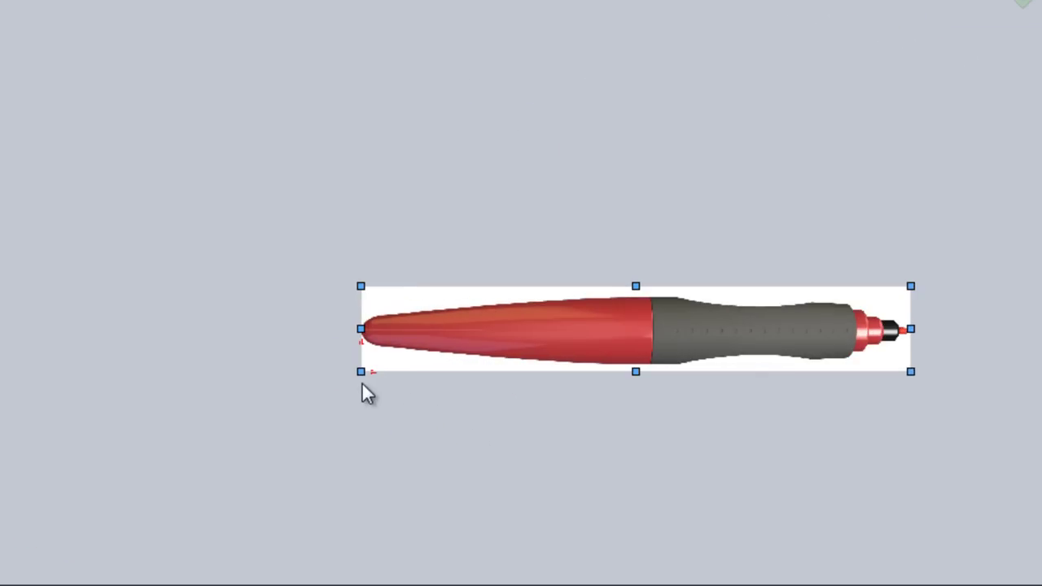
pyautogui.press('z')
pyautogui.press('z')
pyautogui.press('z')
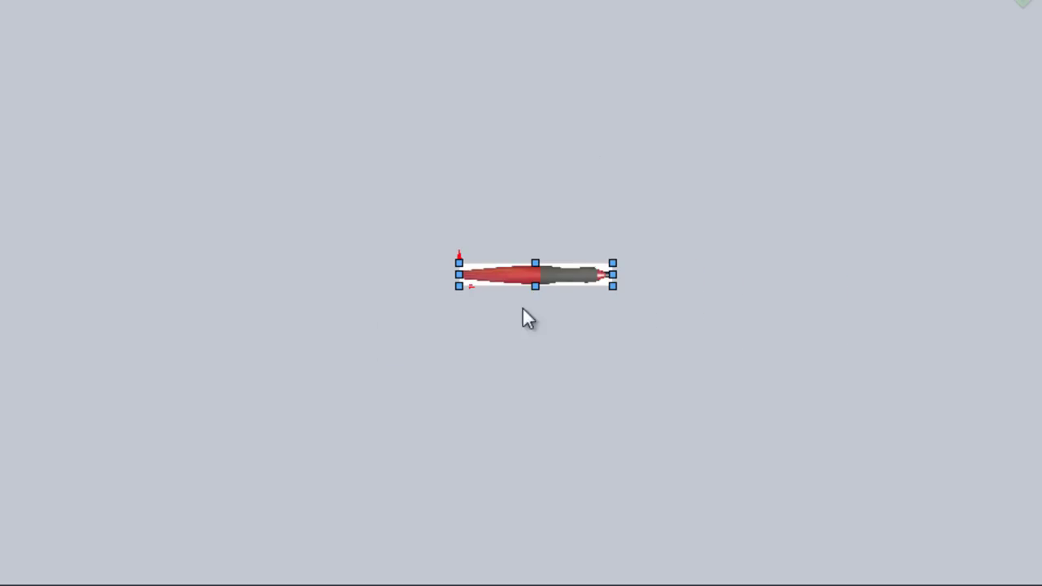
pyautogui.press('f')
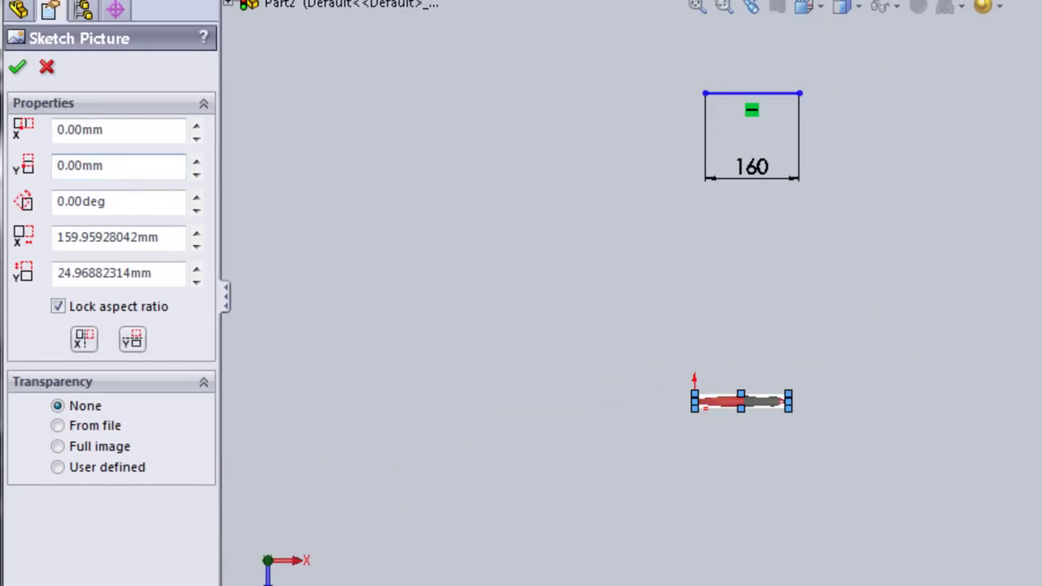
pyautogui.click(17, 67)
pyautogui.moveTo(643, 67); pyautogui.dragTo(847, 249)
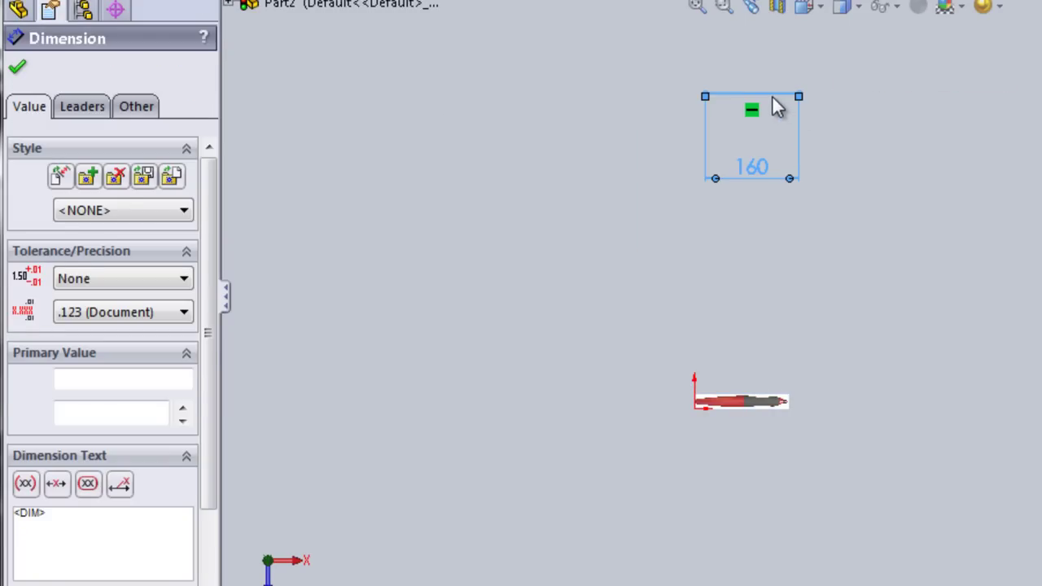
pyautogui.rightClick(771, 95)
pyautogui.click(859, 425)
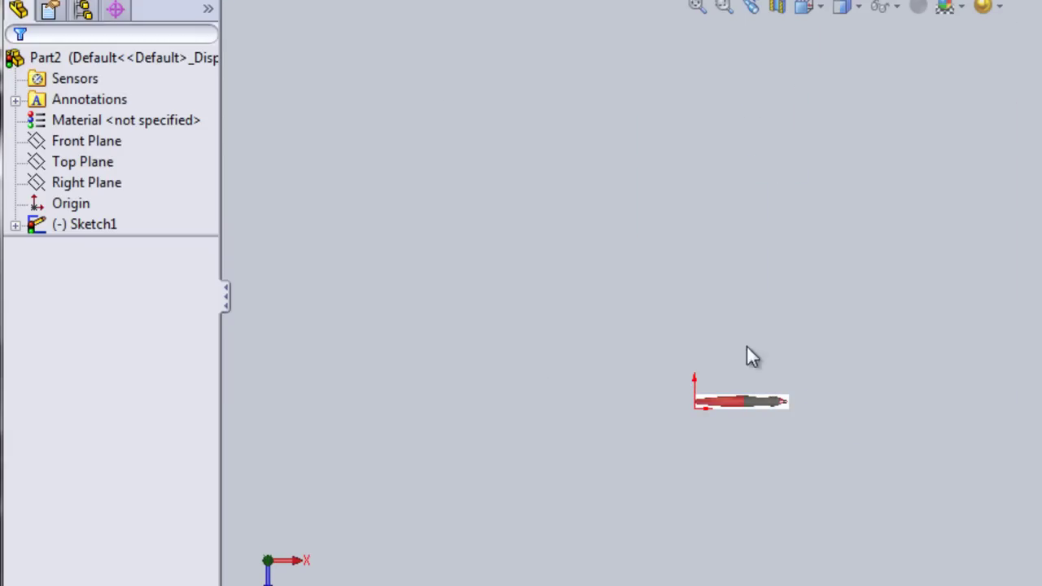
# Set the marker picture's X position to minus half its width, -79.97964021 mm, to centre it horizontally on the origin.
pyautogui.scroll(-2, 714, 339)
pyautogui.scroll(-2, 840, 313)
pyautogui.scroll(-1, 586, 389)
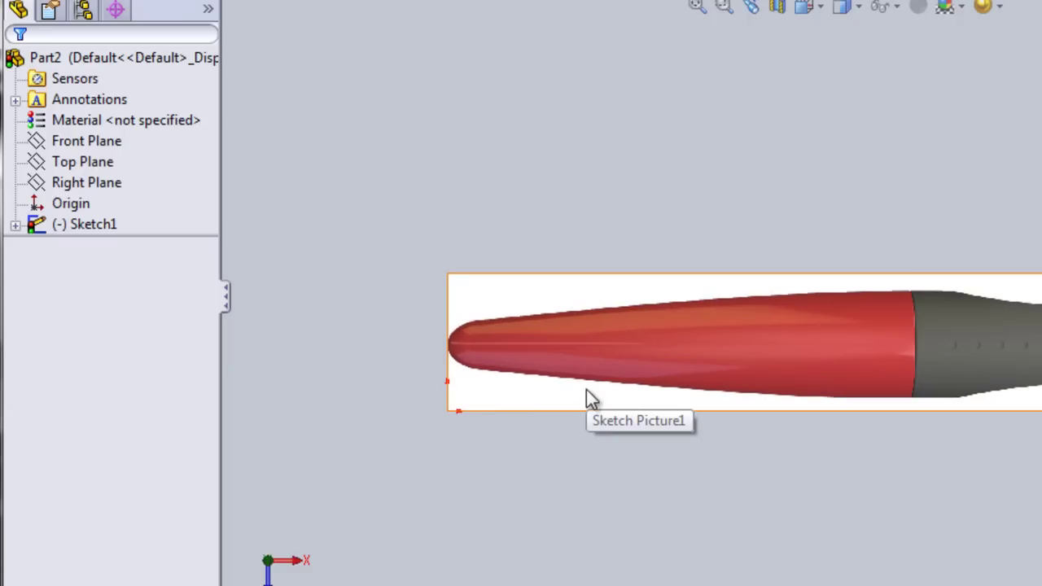
pyautogui.click(579, 374)
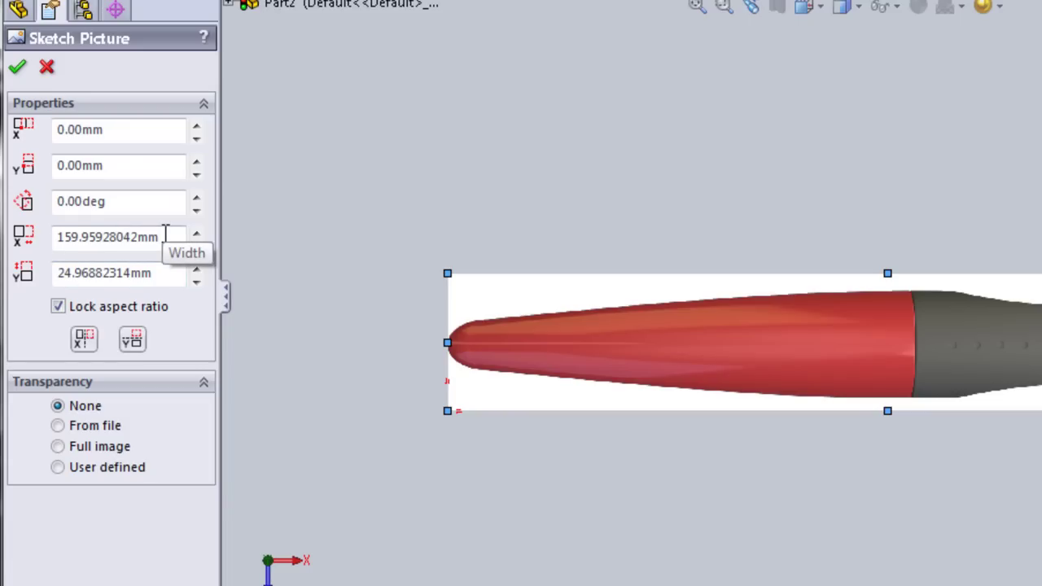
pyautogui.moveTo(170, 236); pyautogui.dragTo(58, 248)
pyautogui.hotkey('ctrl', 'c')
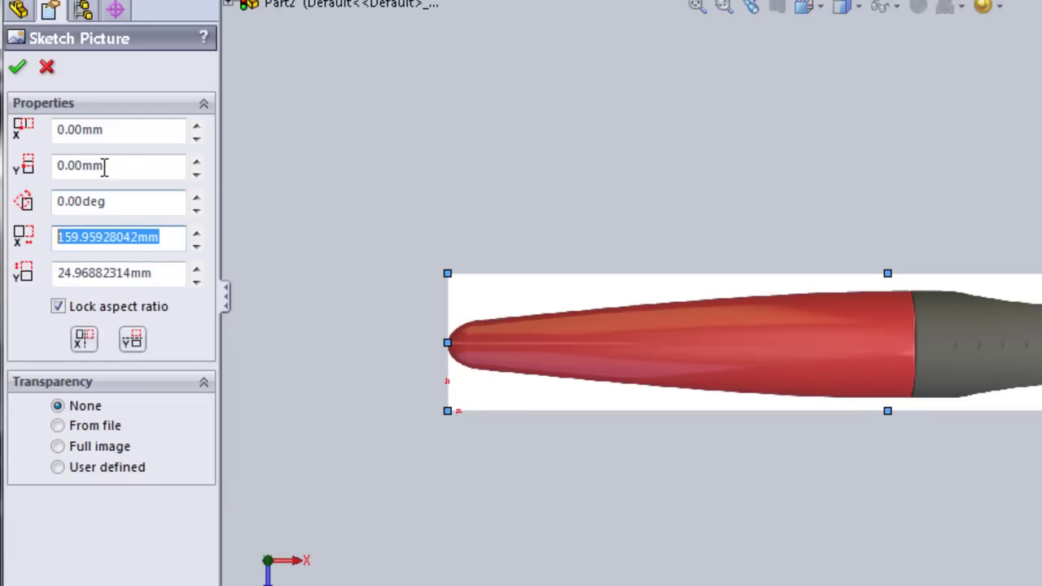
pyautogui.click(128, 130)
pyautogui.moveTo(110, 130); pyautogui.dragTo(31, 137)
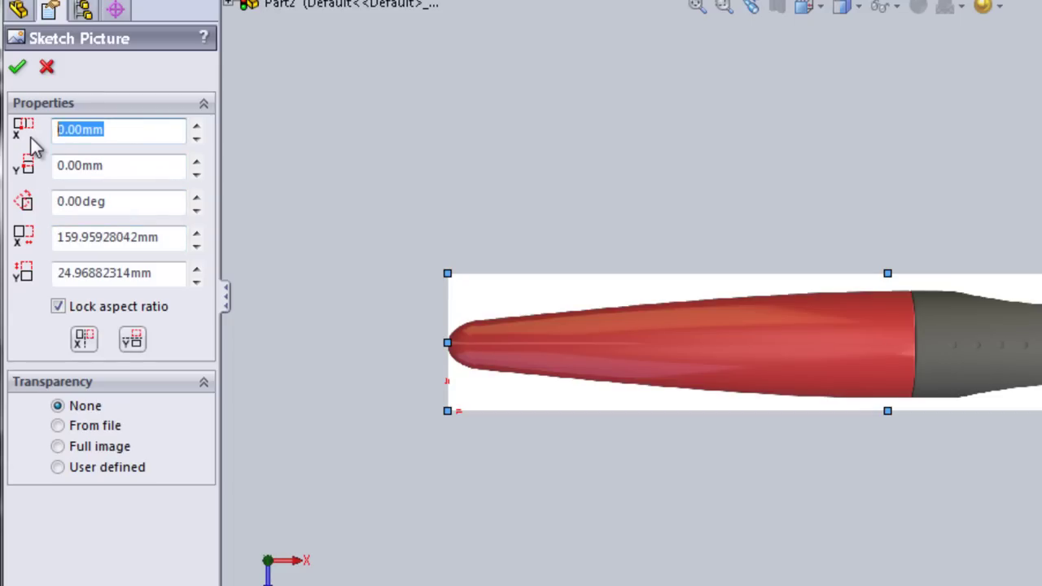
pyautogui.hotkey('ctrl', 'v')
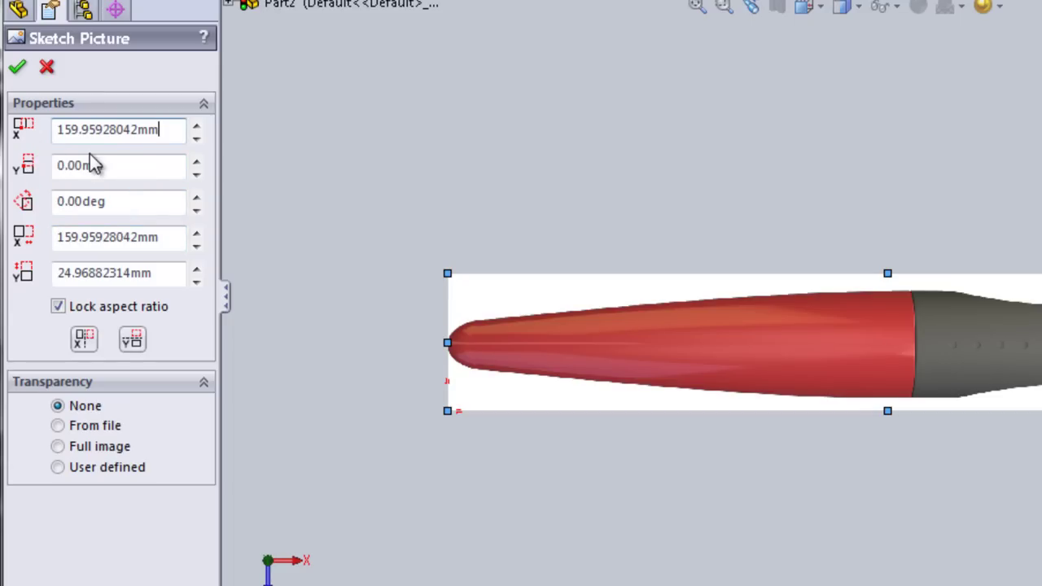
pyautogui.write('/')
pyautogui.write('2')
pyautogui.press('Return')
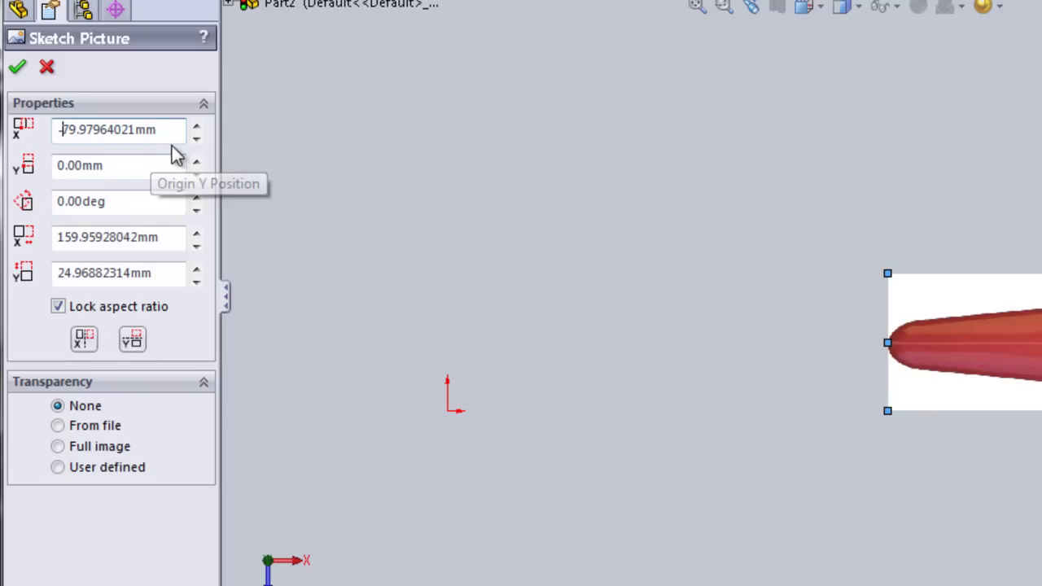
pyautogui.press('Return')
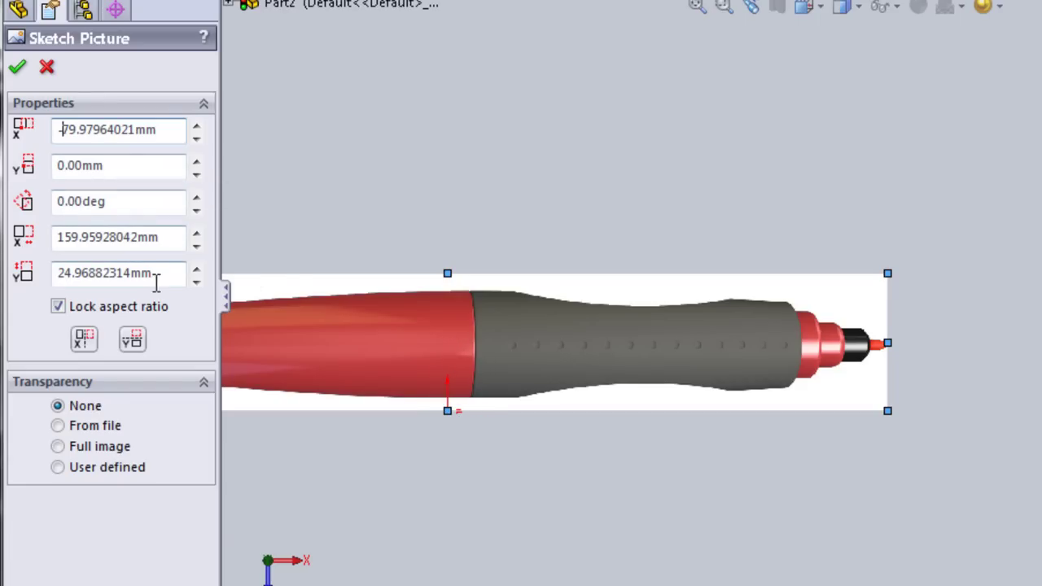
# Set the picture's Y position to minus half its height, -12.48441157 mm, keeping the aspect ratio locked, and accept the placement.
pyautogui.moveTo(184, 273); pyautogui.dragTo(45, 275)
pyautogui.hotkey('ctrl', 'c')
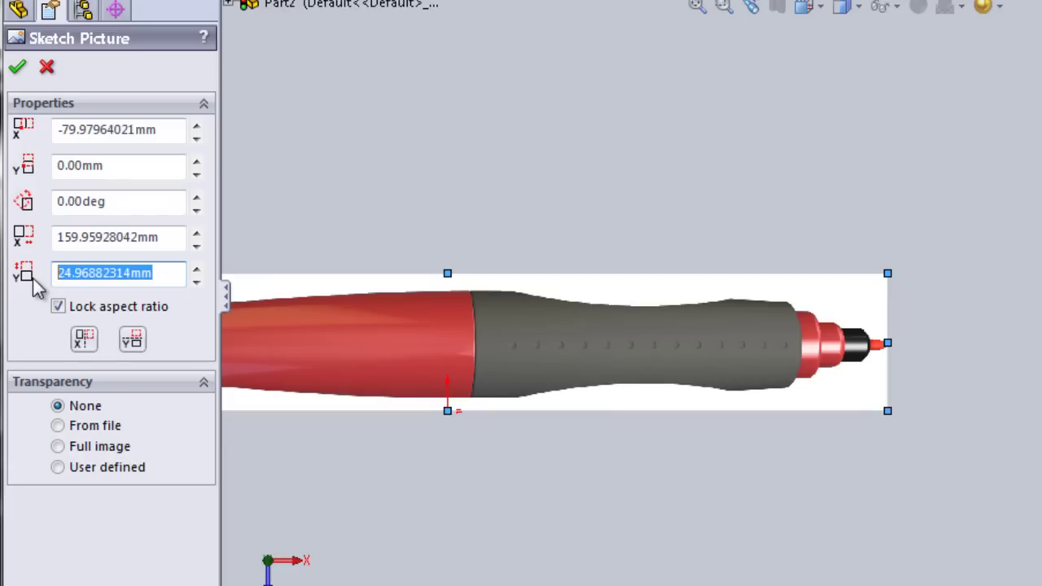
pyautogui.moveTo(121, 166); pyautogui.dragTo(3, 186)
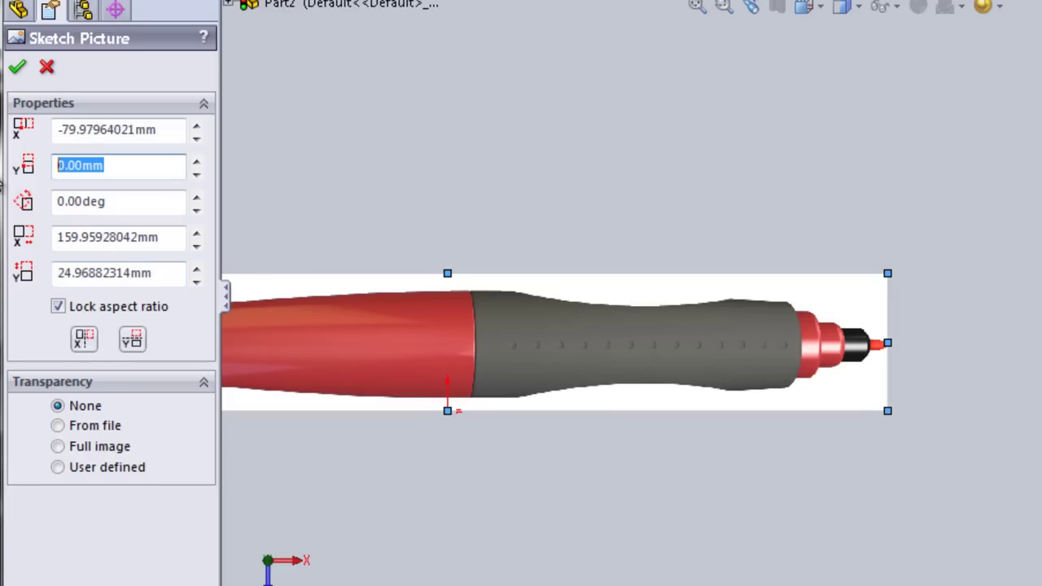
pyautogui.hotkey('ctrl', 'v')
pyautogui.write('/2')
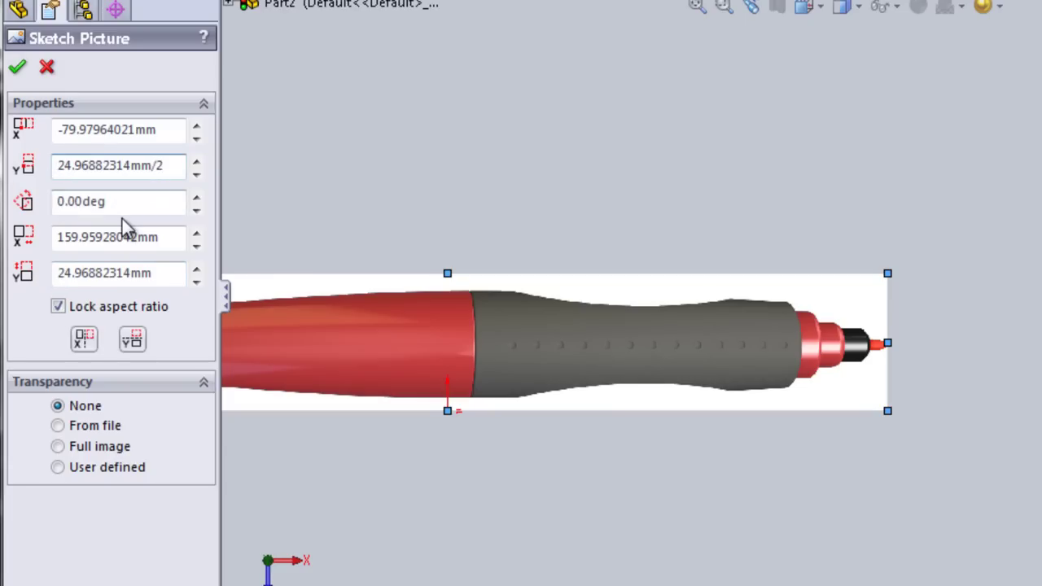
pyautogui.press('Return')
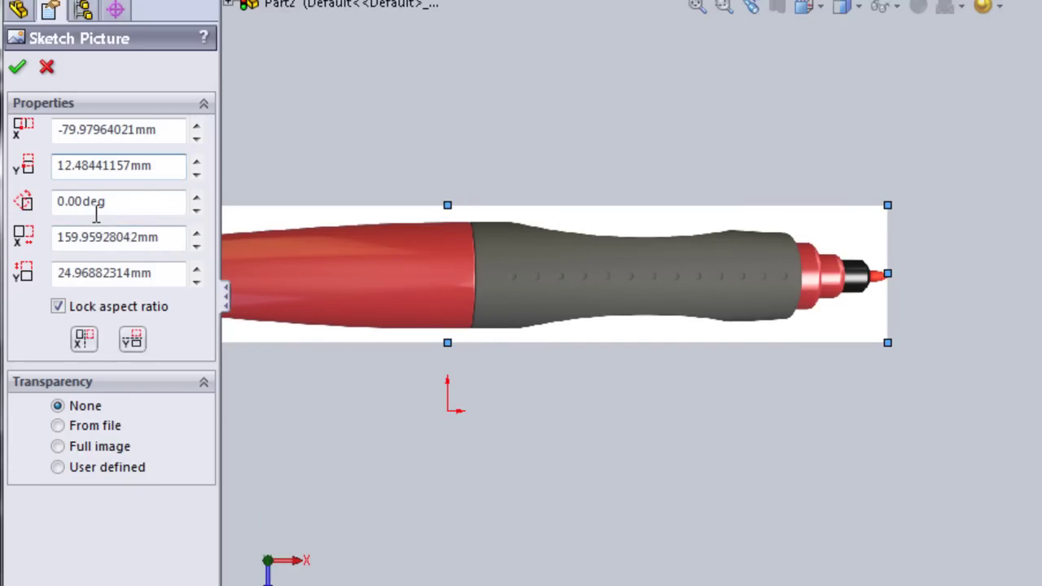
pyautogui.write('-')
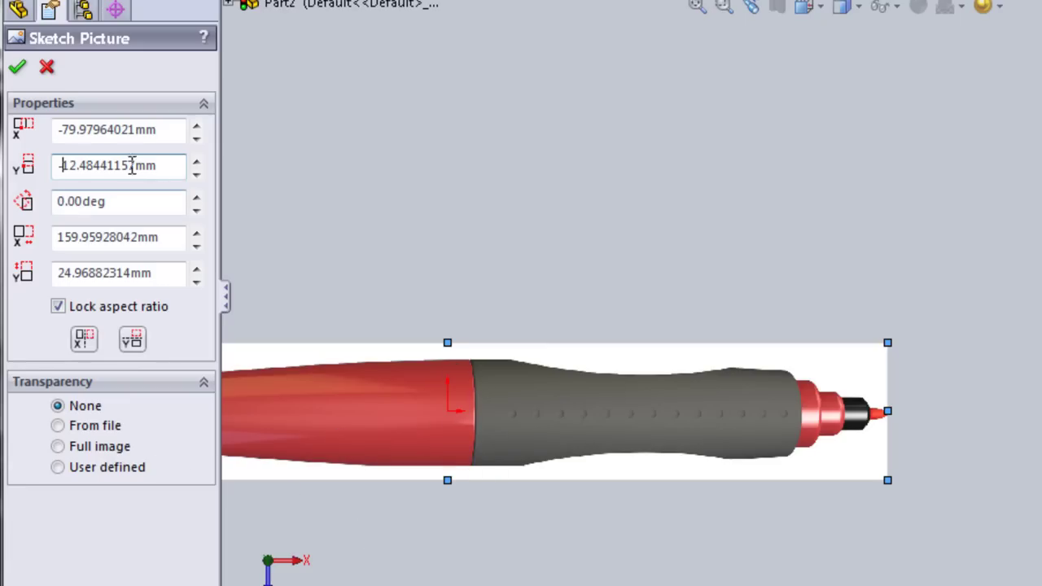
pyautogui.click(58, 306)
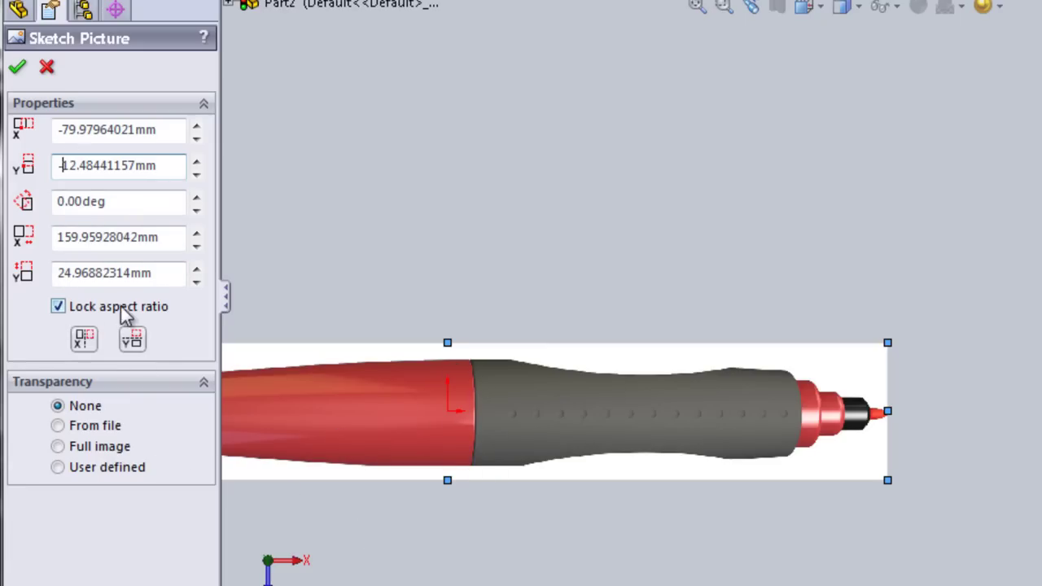
pyautogui.click(18, 72)
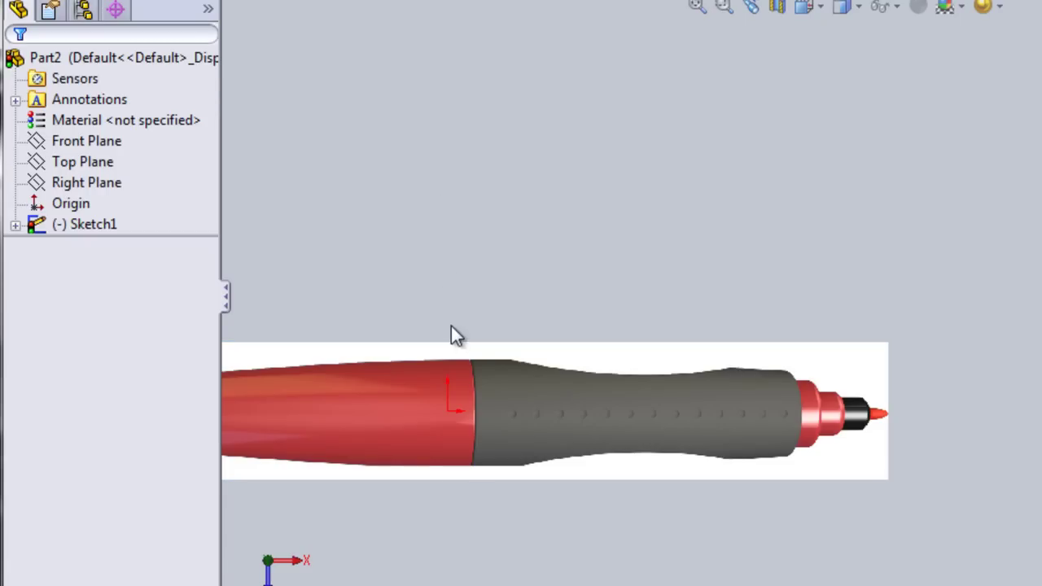
# Check the marker picture's centring on the origin and exit the sketch.
pyautogui.scroll(-2, 481, 372)
pyautogui.scroll(-2, 481, 372)
pyautogui.scroll(4, 547, 454)
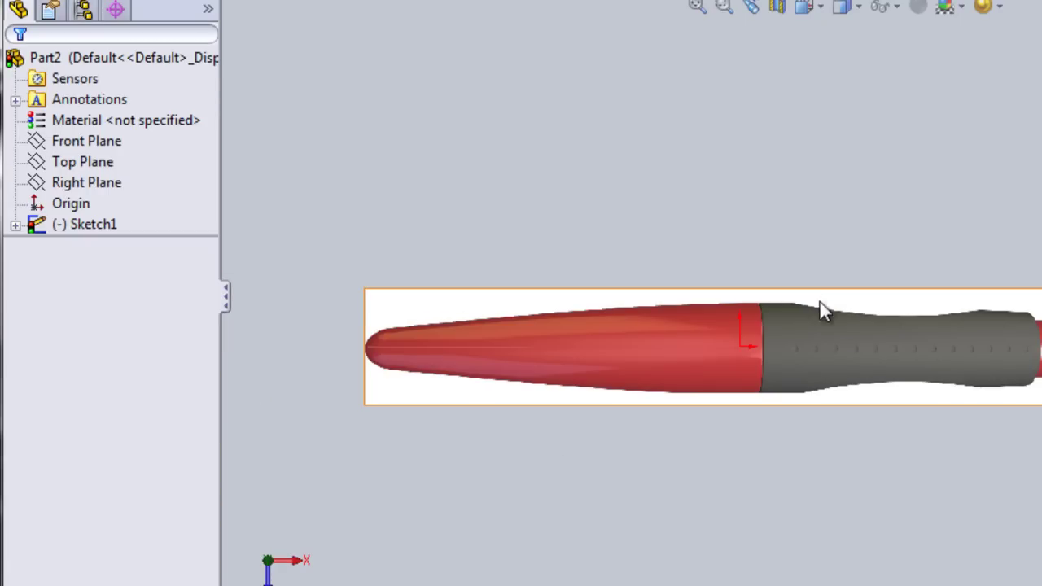
pyautogui.scroll(-2, 797, 291)
pyautogui.scroll(2, 806, 340)
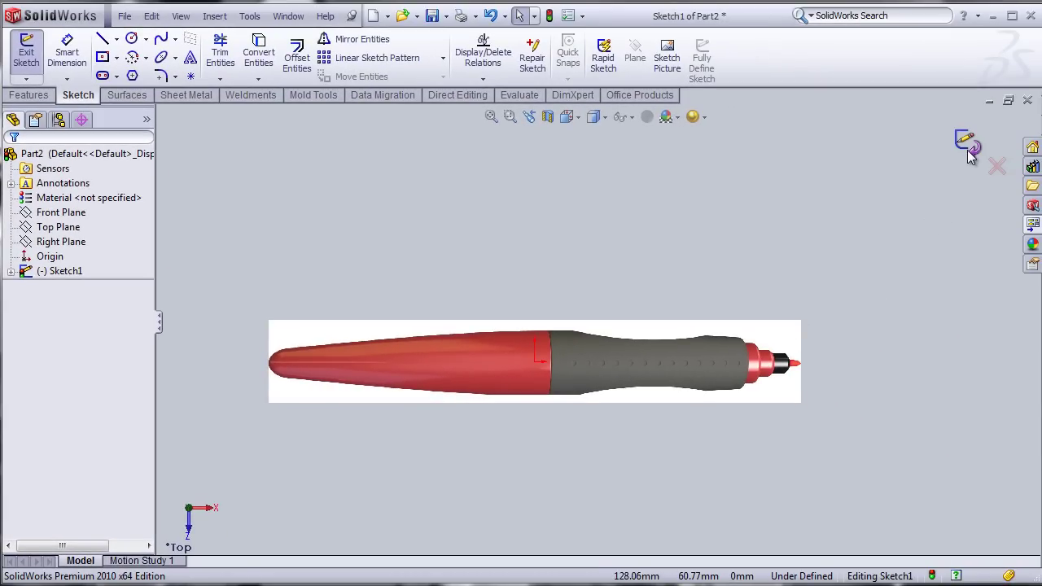
pyautogui.click(969, 153)
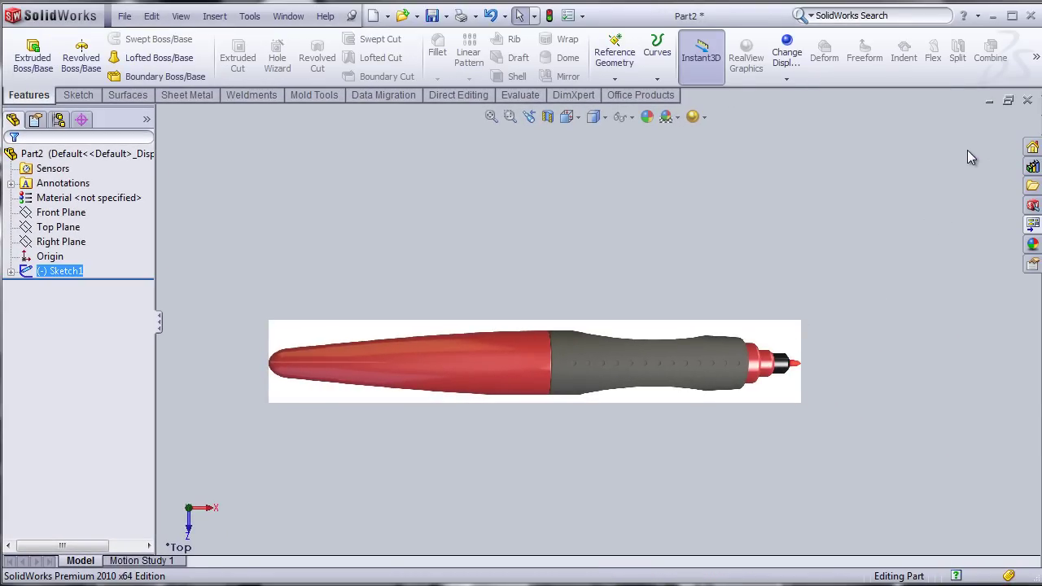
# Examine how the Front Plane lies relative to the top-view marker picture, in a tilted view and from the top.
pyautogui.keyDown('ctrl'); pyautogui.click(57, 214); pyautogui.keyUp('ctrl')
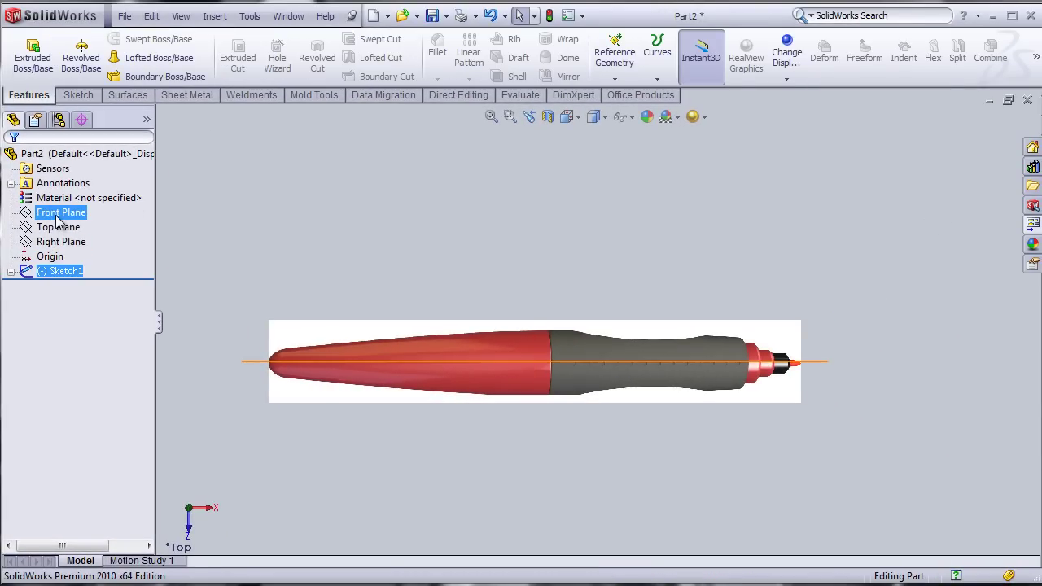
pyautogui.keyDown('ctrl'); pyautogui.click(57, 216); pyautogui.keyUp('ctrl')
pyautogui.moveTo(251, 360); pyautogui.dragTo(240, 316, button='middle')
pyautogui.keyDown('ctrl'); pyautogui.click(65, 215); pyautogui.keyUp('ctrl')
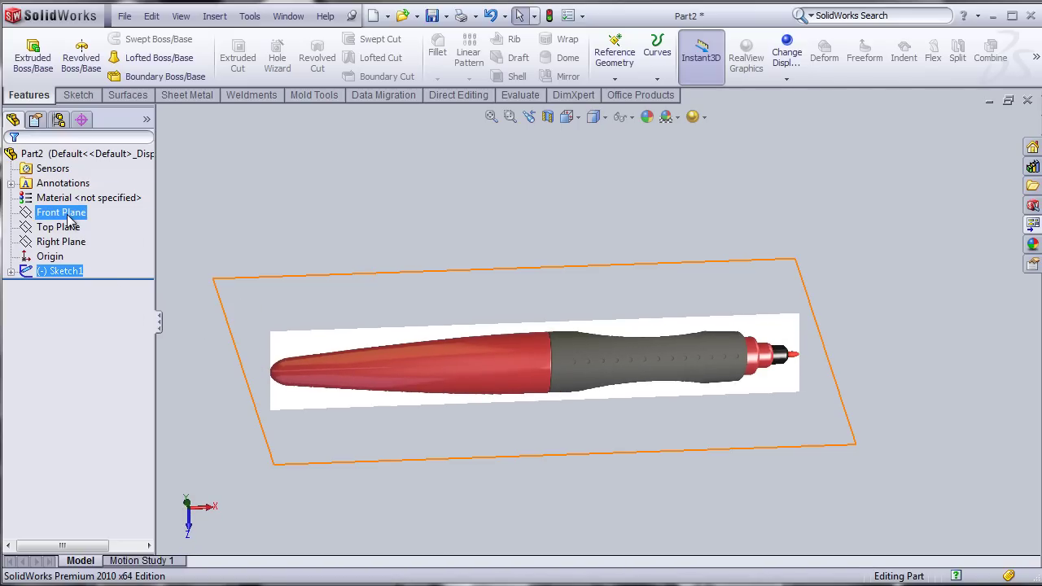
pyautogui.keyDown('ctrl'); pyautogui.click(65, 215); pyautogui.keyUp('ctrl')
pyautogui.moveTo(337, 240); pyautogui.dragTo(340, 238, button='middle')
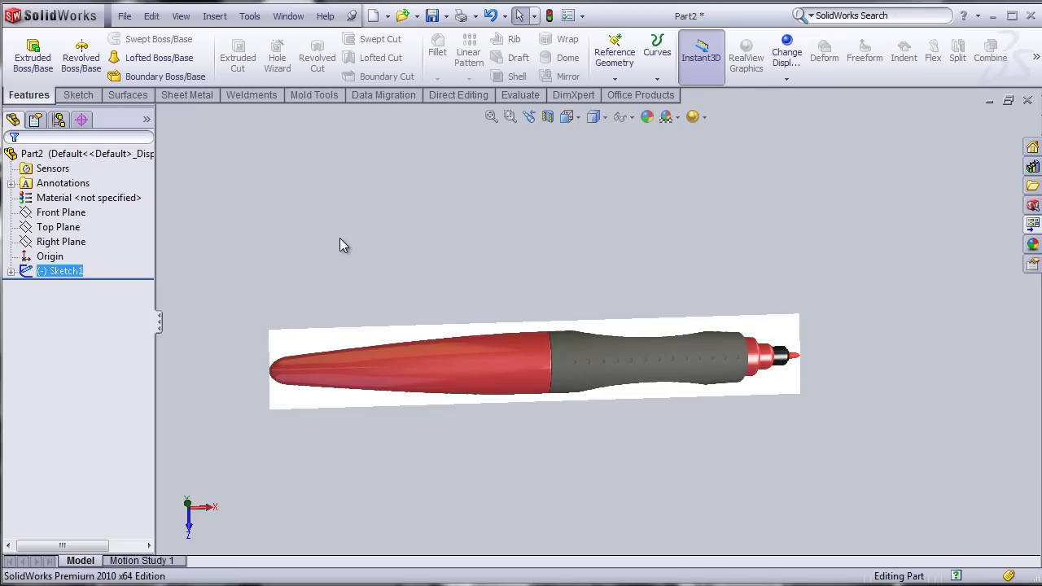
pyautogui.hotkey('ctrl', '5')
pyautogui.keyDown('ctrl'); pyautogui.click(65, 215); pyautogui.keyUp('ctrl')
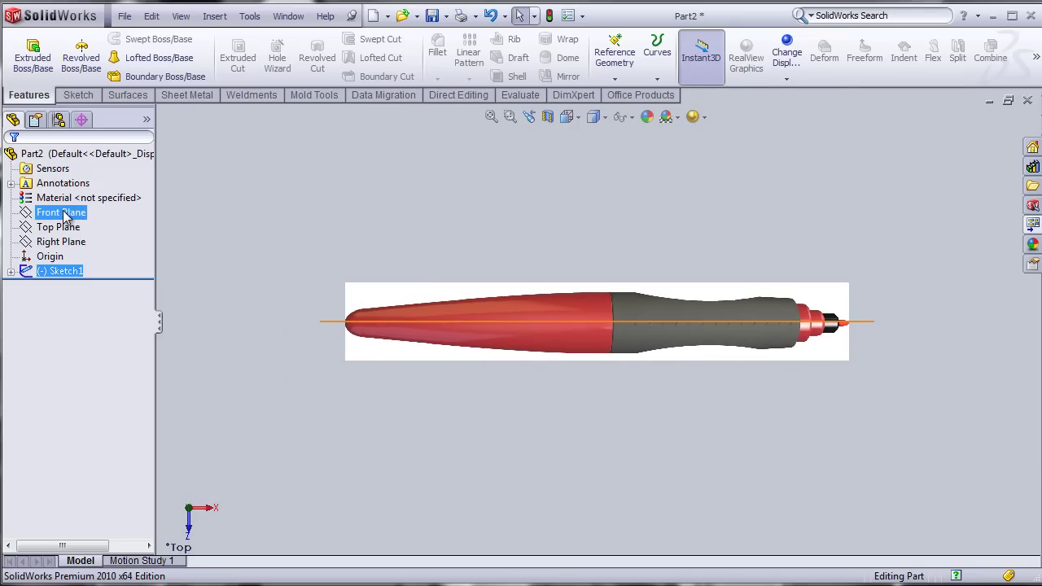
# Start a sketch on the Front Plane and insert Marker-Side-View.jpg as a sketch picture.
pyautogui.click(65, 215)
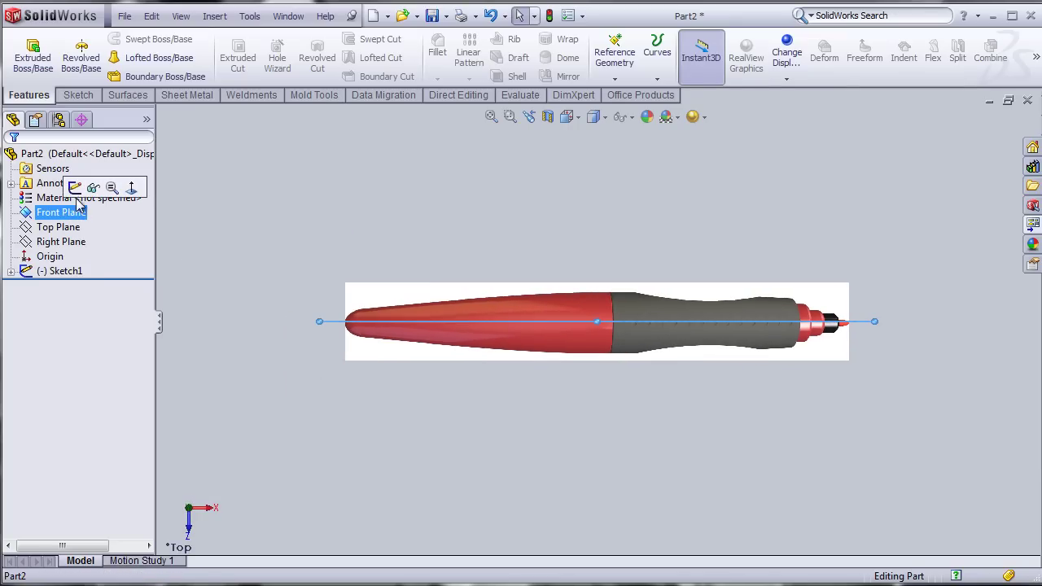
pyautogui.click(77, 185)
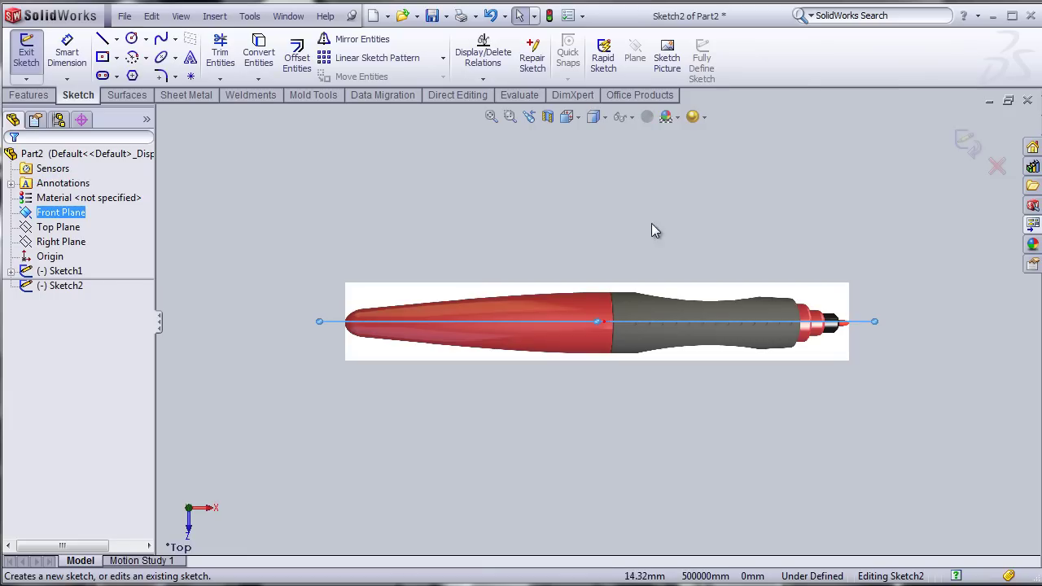
pyautogui.click(673, 67)
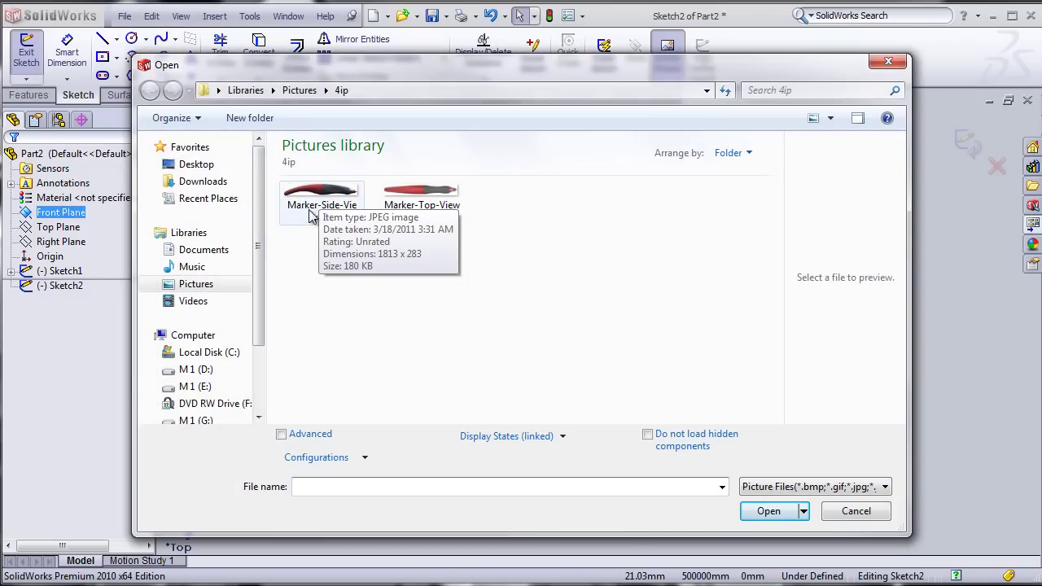
pyautogui.click(326, 200)
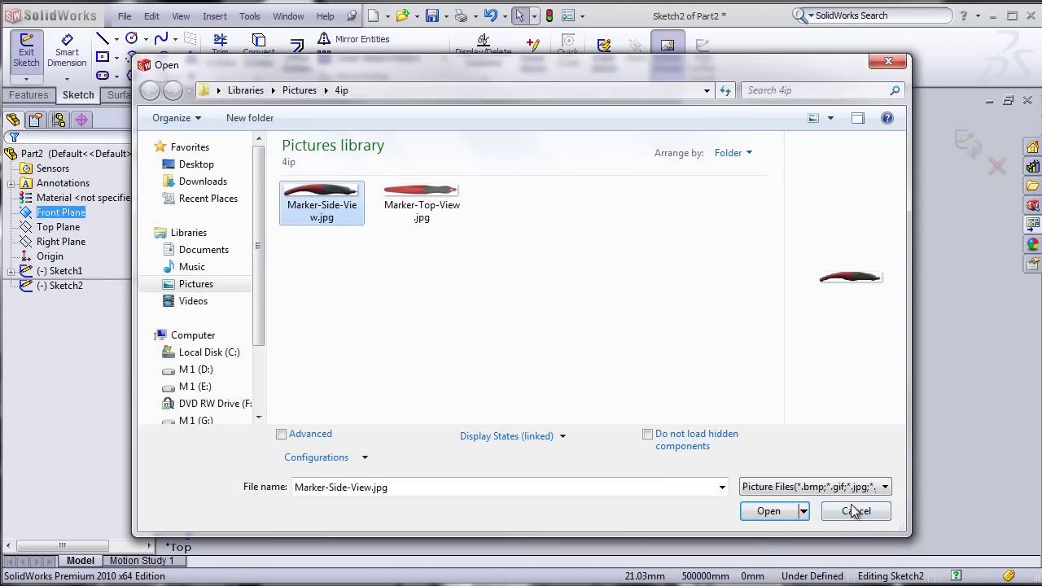
pyautogui.click(769, 512)
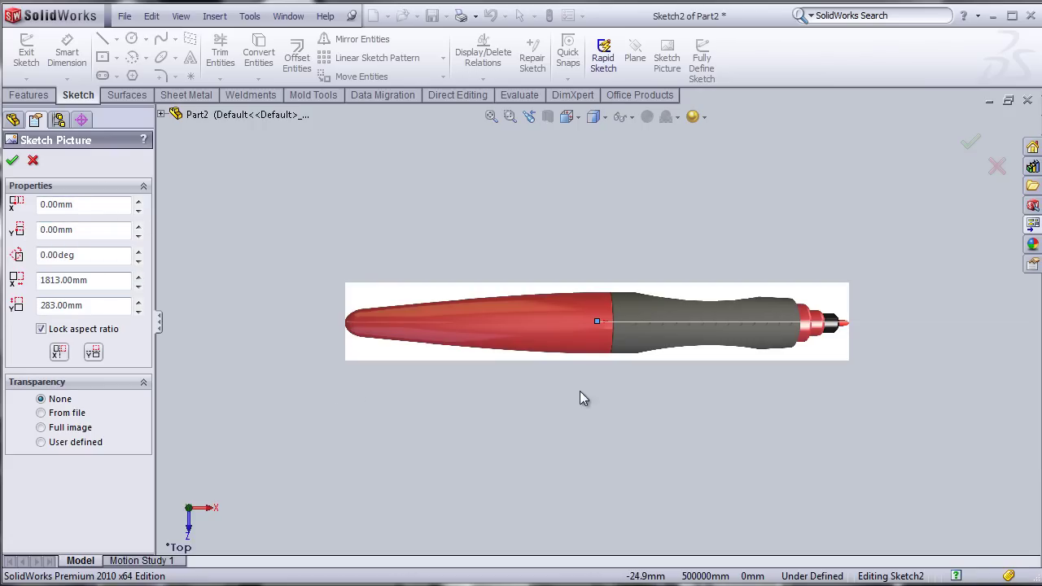
# Compare the side-view picture's size with the top-view picture, accept it at its default size, and exit the sketch.
pyautogui.scroll(-10, 596, 454)
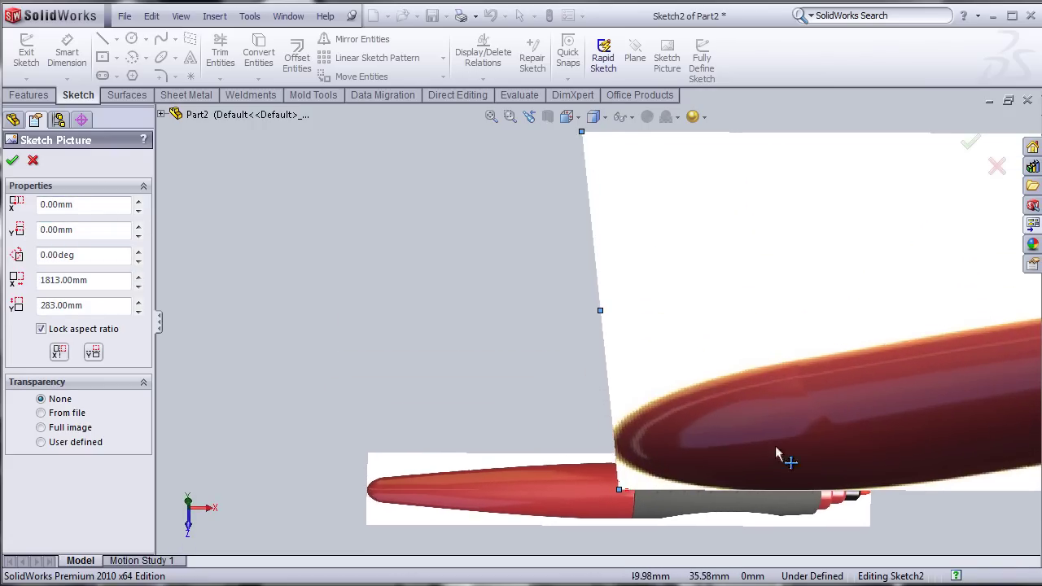
pyautogui.scroll(10, 773, 426)
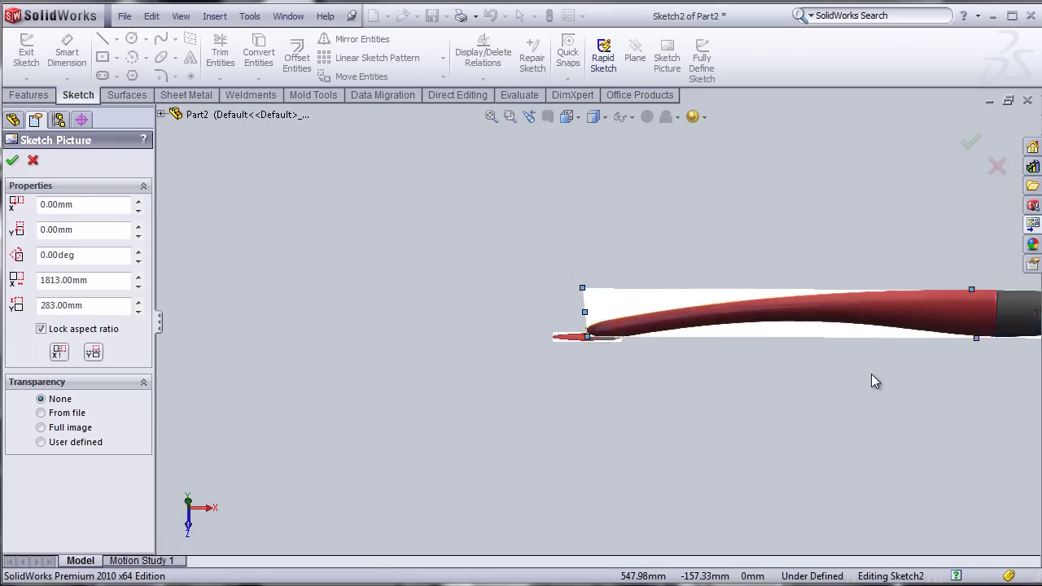
pyautogui.scroll(2, 887, 367)
pyautogui.scroll(-2, 765, 330)
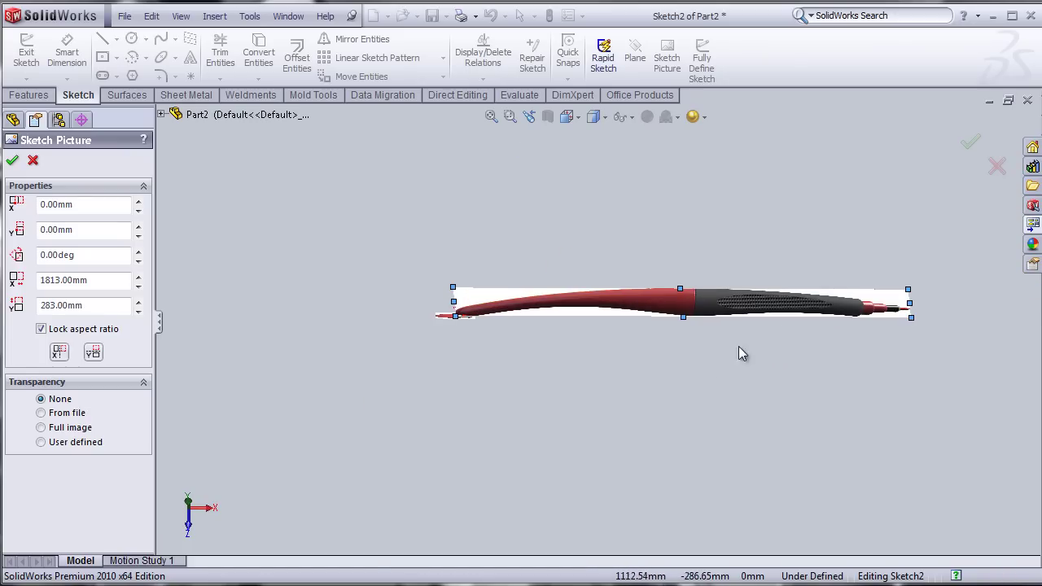
pyautogui.hotkey('ctrl', '1')
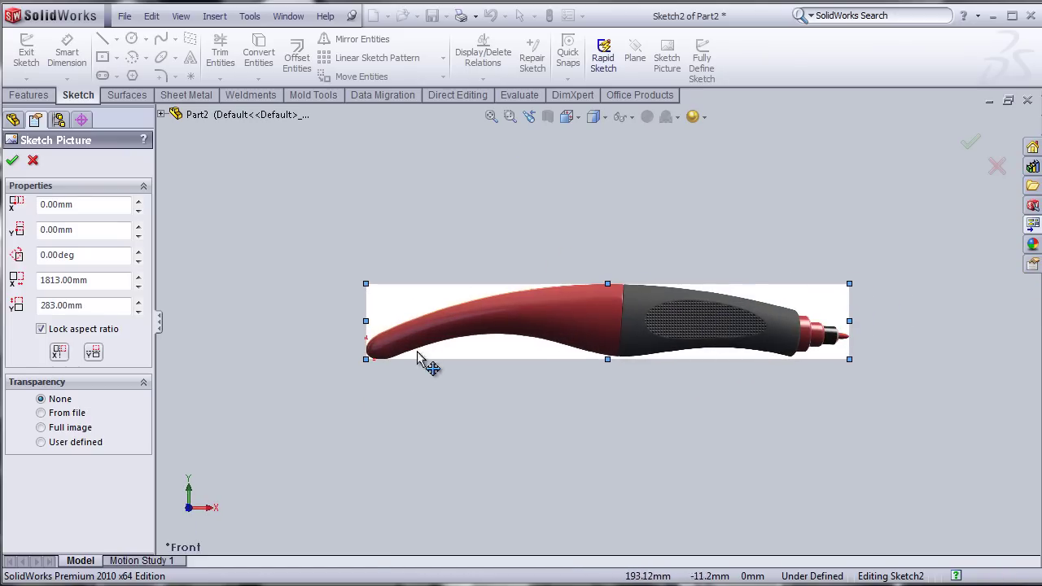
pyautogui.moveTo(472, 256); pyautogui.dragTo(473, 342)
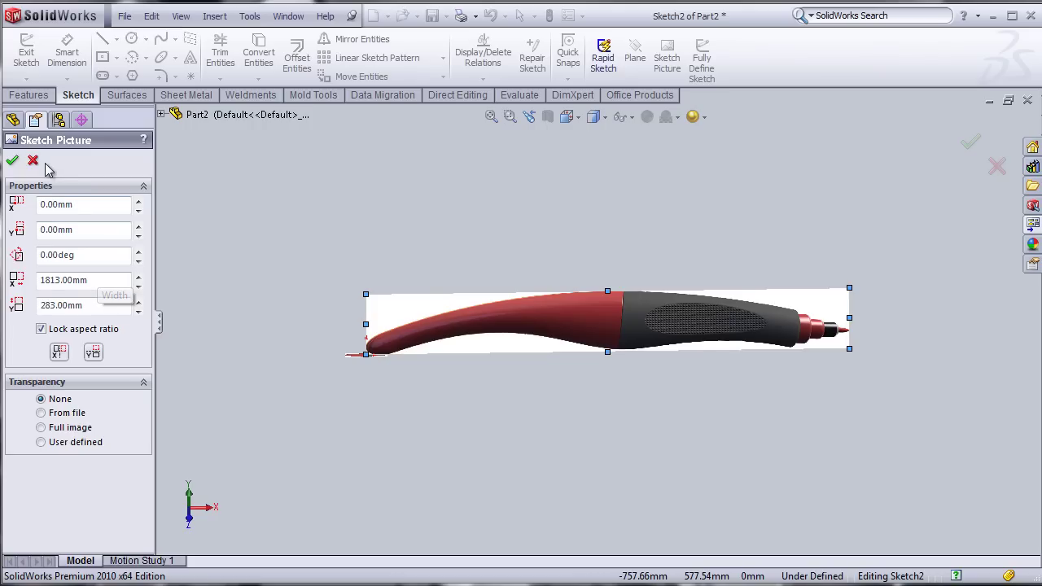
pyautogui.click(12, 160)
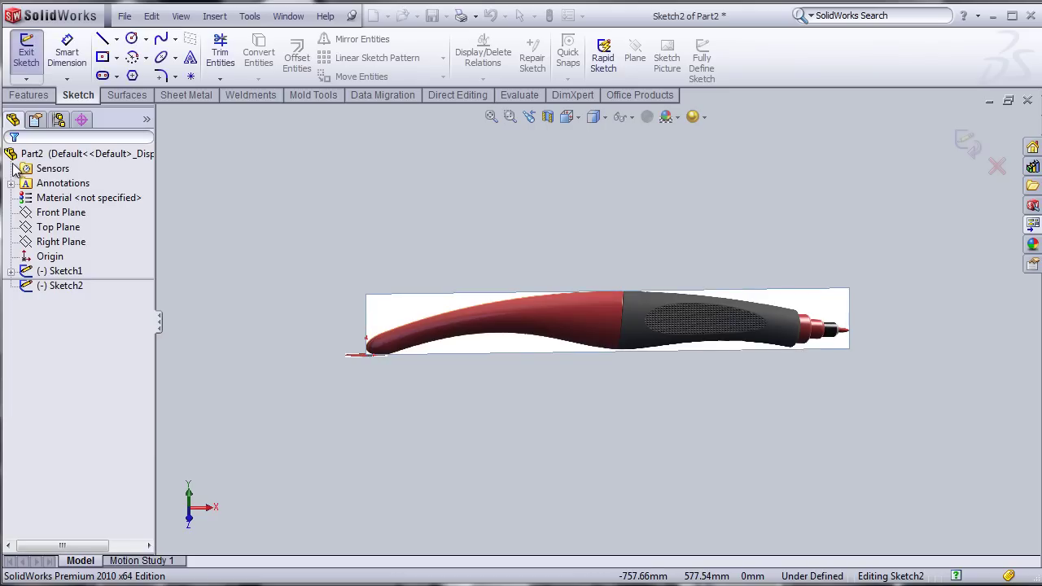
pyautogui.click(967, 143)
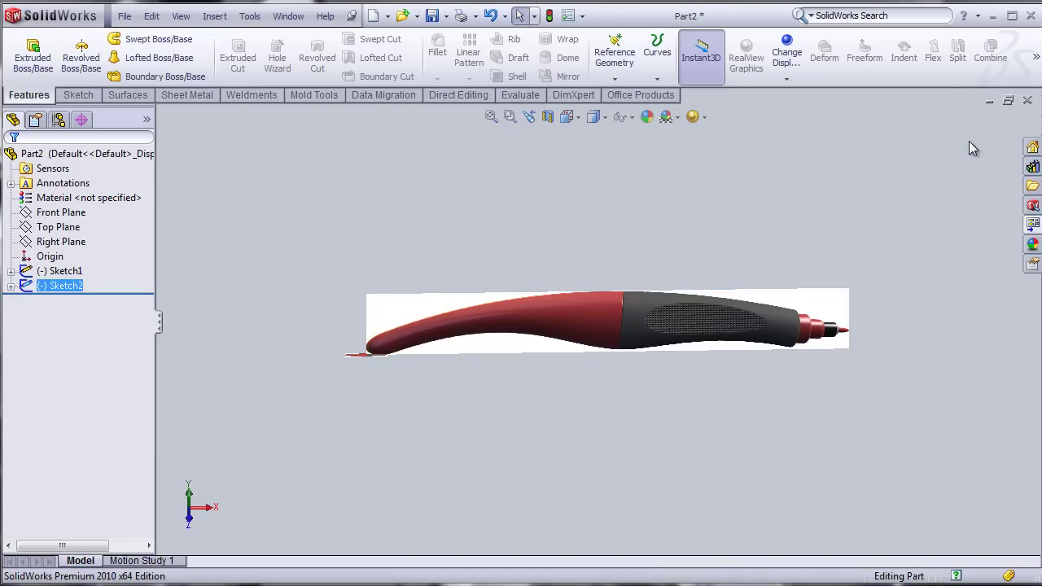
# Open the top-view picture inside Sketch1 for editing, seen from the top.
pyautogui.click(10, 271)
pyautogui.click(81, 286)
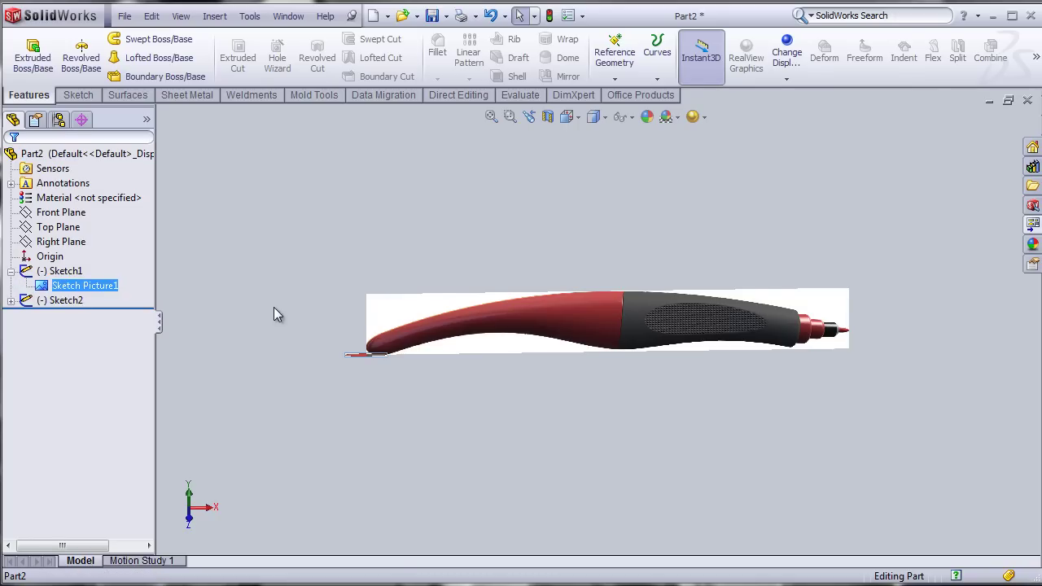
pyautogui.scroll(-2, 342, 351)
pyautogui.hotkey('ctrl', '5')
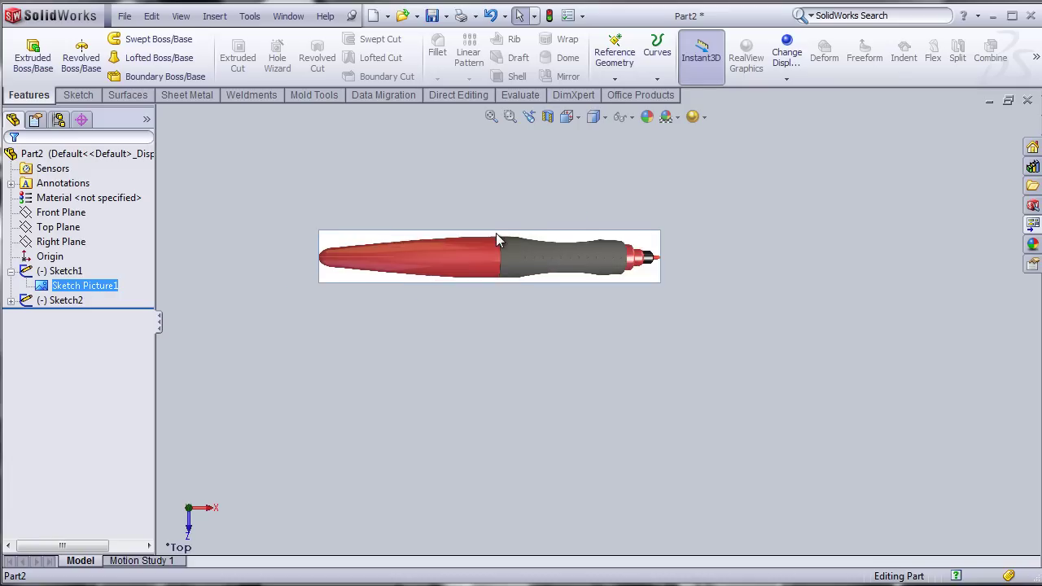
pyautogui.doubleClick(85, 286)
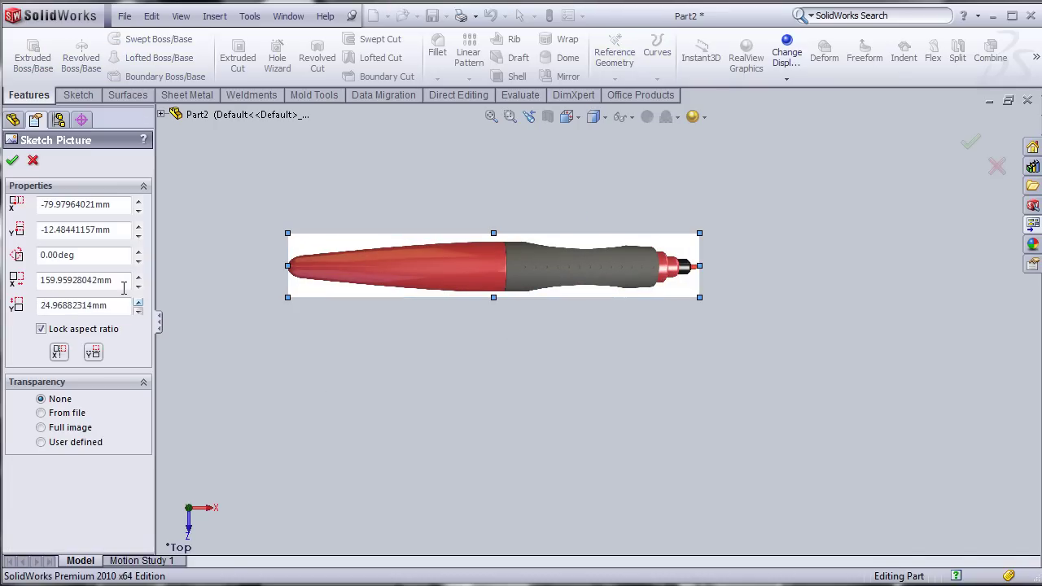
# Copy the top-view picture's width, 159.95928042 mm, into a sticky note followed by a blank line.
pyautogui.moveTo(118, 282); pyautogui.dragTo(22, 280)
pyautogui.hotkey('ctrl', 'c')
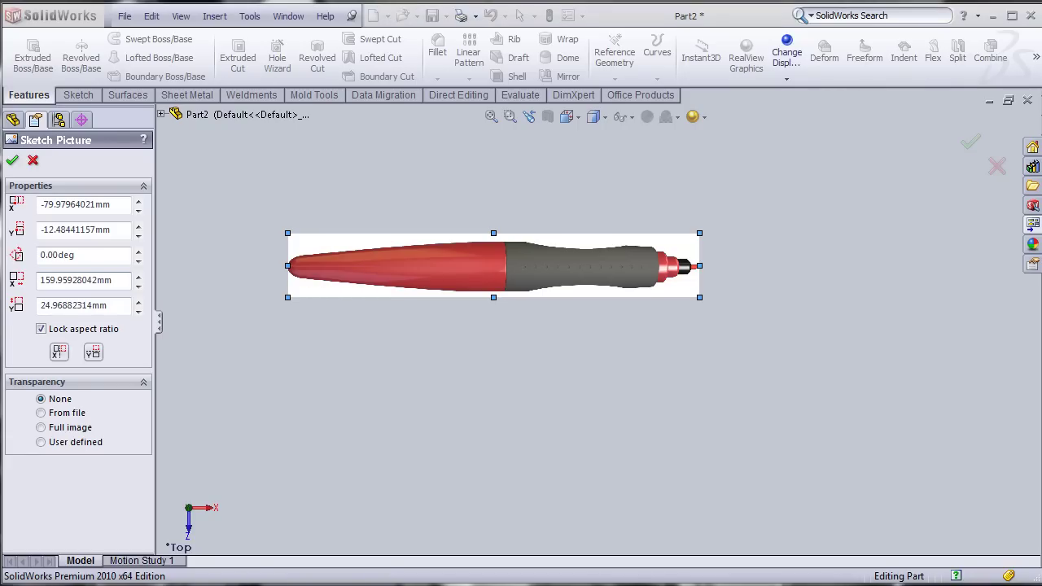
pyautogui.click(111, 282)
pyautogui.moveTo(111, 282); pyautogui.dragTo(31, 285)
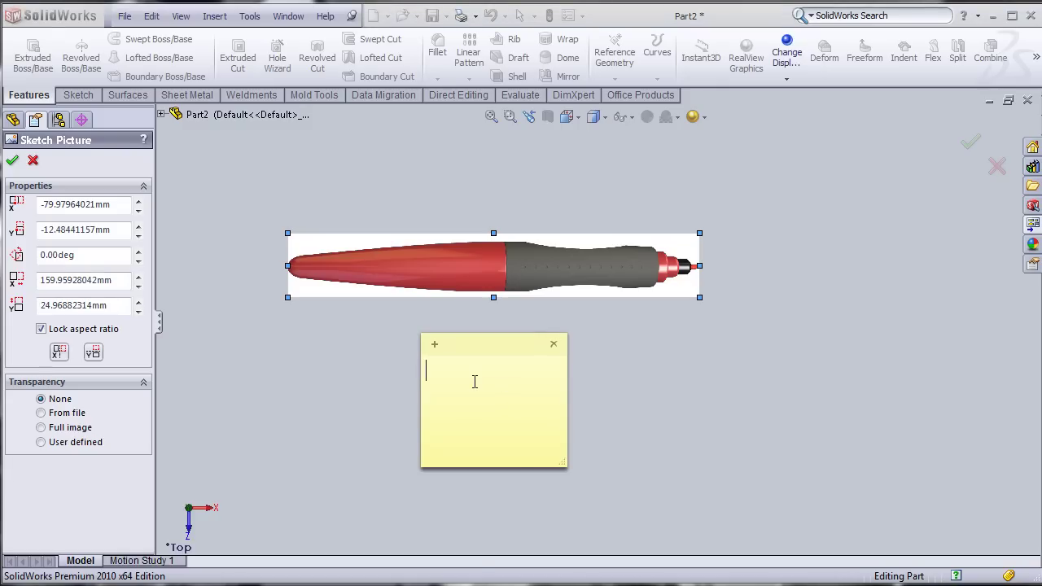
pyautogui.hotkey('ctrl', 'v')
pyautogui.press('Return')
pyautogui.press('Return')
# Copy the top-view picture's height, 24.96882314 mm, into the sticky note and accept the picture without changes.
pyautogui.moveTo(116, 303); pyautogui.dragTo(19, 312)
pyautogui.hotkey('ctrl', 'c')
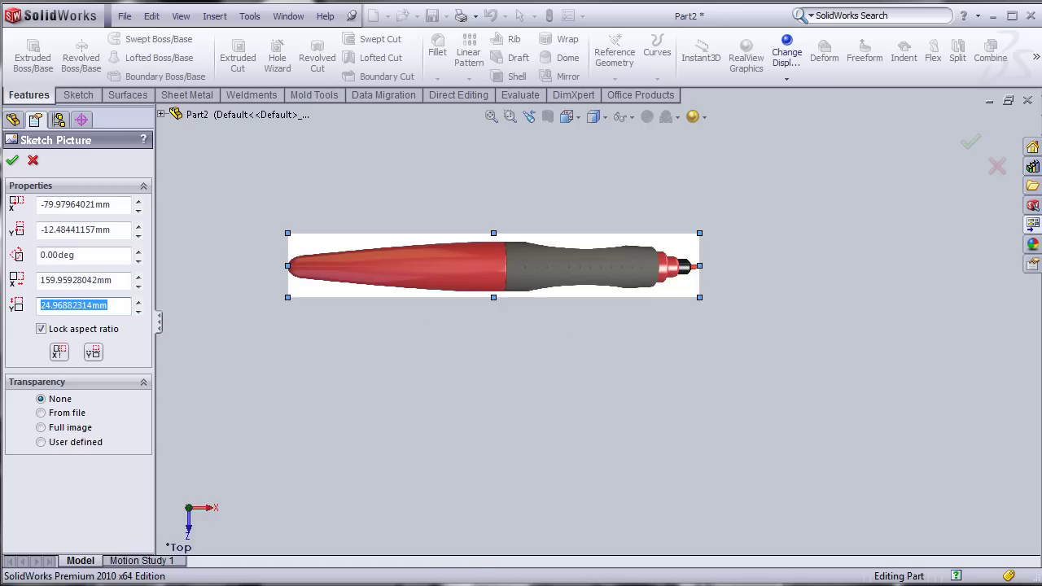
pyautogui.hotkey('alt', 'Tab')
pyautogui.hotkey('ctrl', 'v')
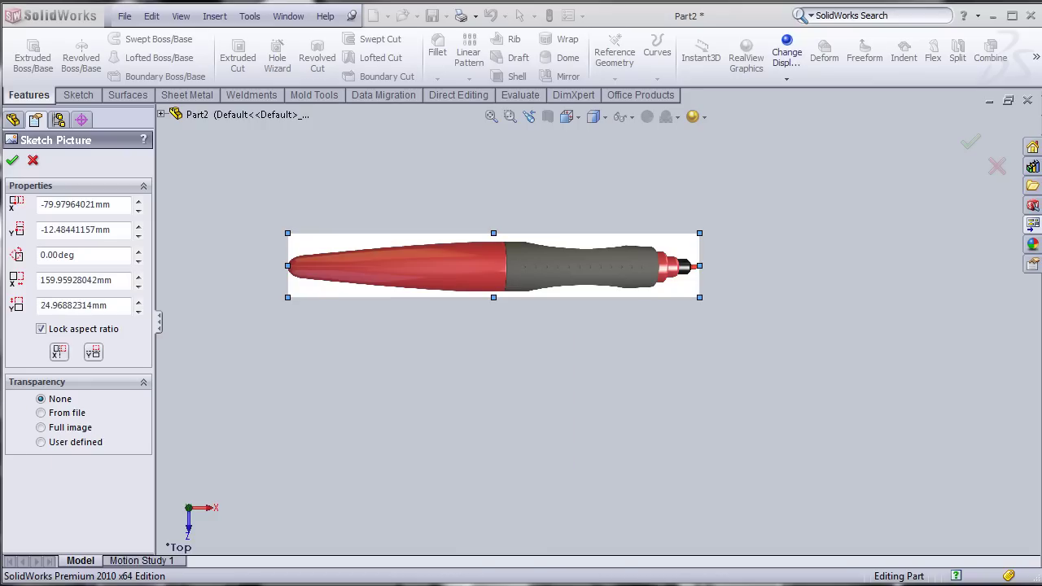
pyautogui.click(12, 160)
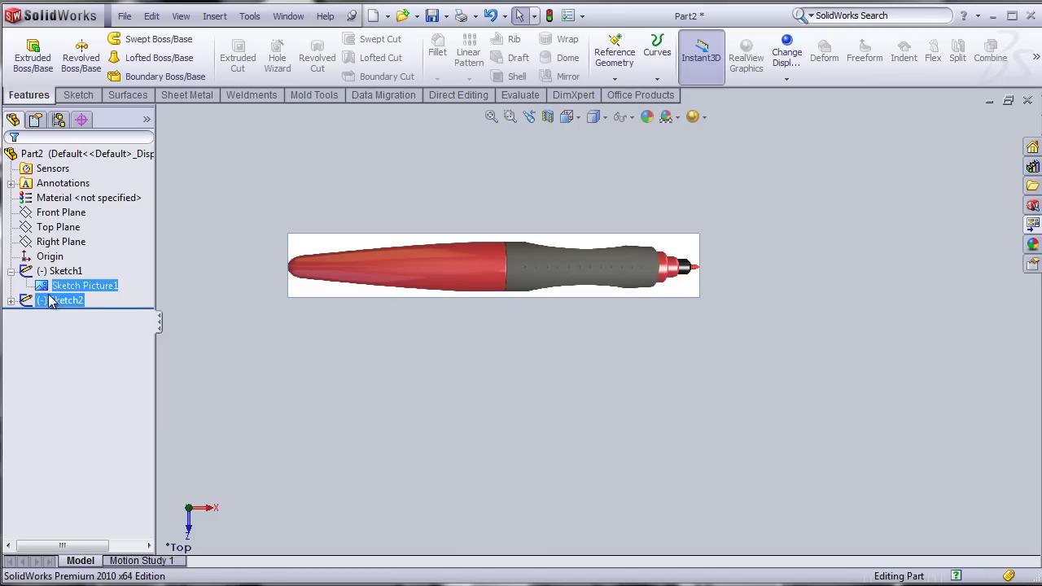
# Open the side-view picture inside Sketch2 for editing, with both marker pictures in a tilted view.
pyautogui.click(11, 300)
pyautogui.doubleClick(74, 315)
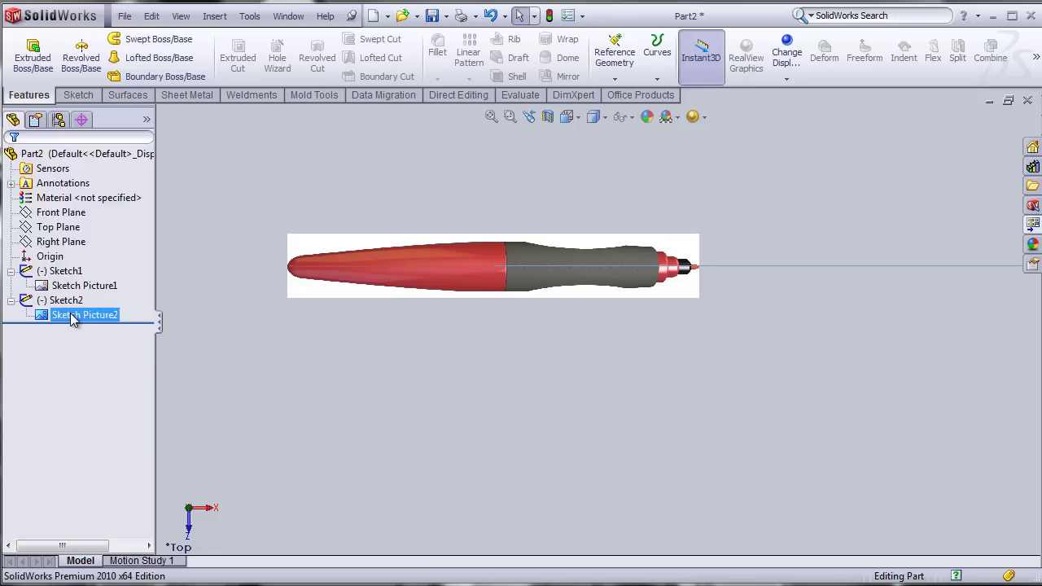
pyautogui.scroll(-3, 641, 352)
pyautogui.scroll(6, 650, 378)
pyautogui.moveTo(650, 378); pyautogui.dragTo(646, 289, button='middle')
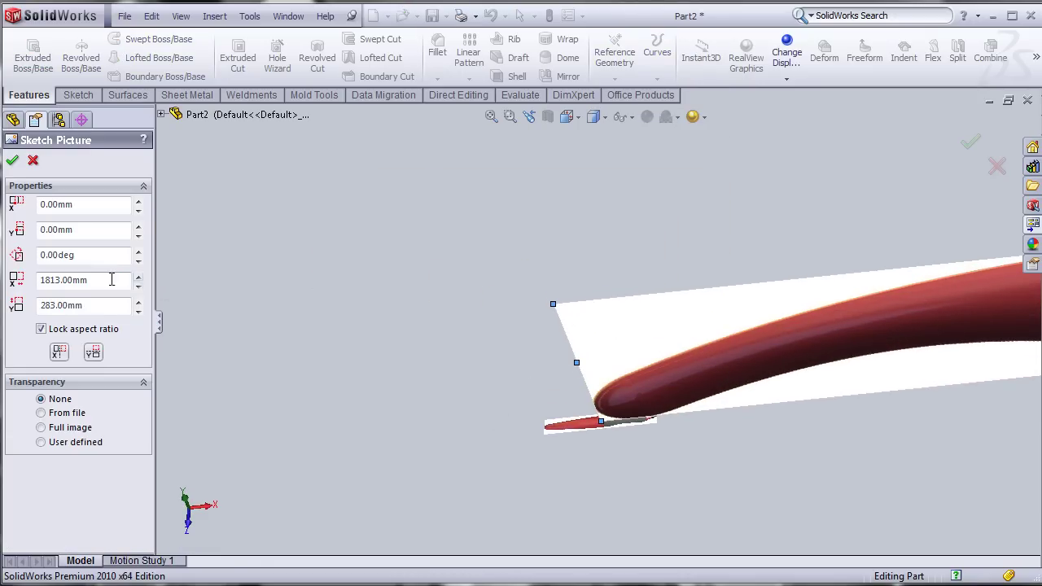
# Set the side-view picture's width to 159.95928042 mm, copied from the sticky note, keeping the aspect ratio locked.
pyautogui.hotkey('alt', 'Tab')
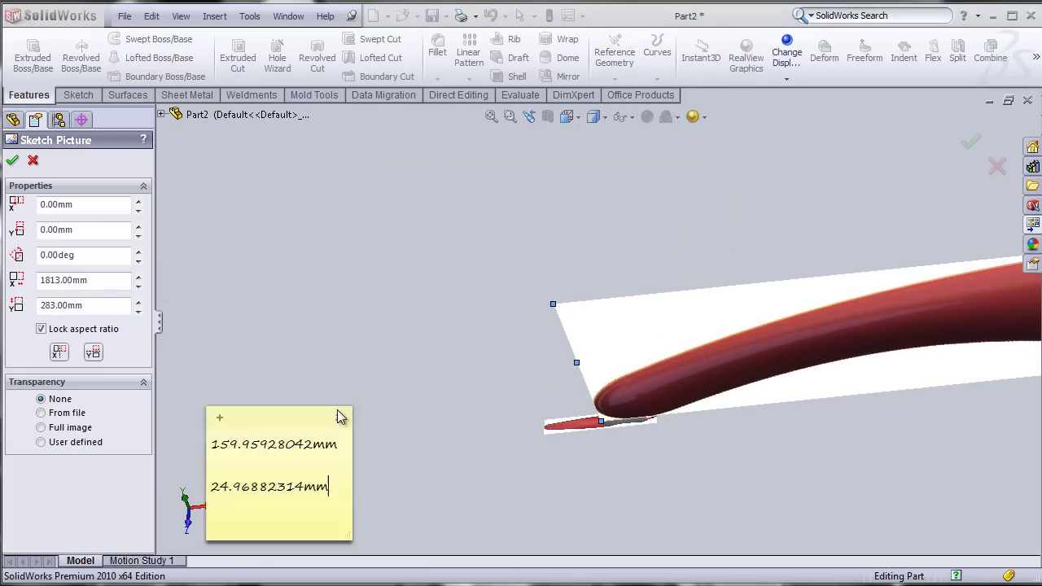
pyautogui.moveTo(33, 405); pyautogui.dragTo(480, 373)
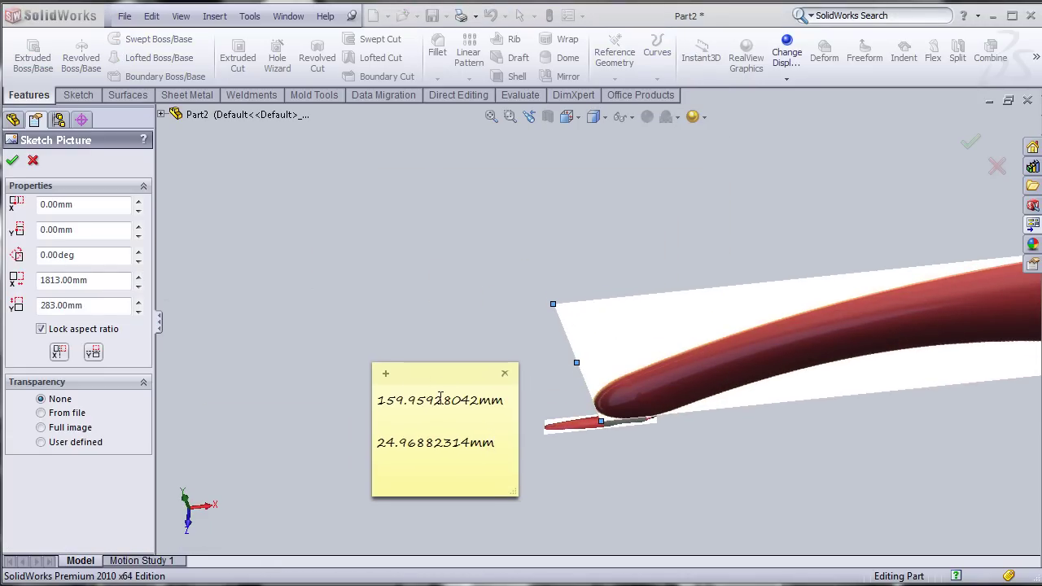
pyautogui.doubleClick(379, 411)
pyautogui.hotkey('ctrl', 'c')
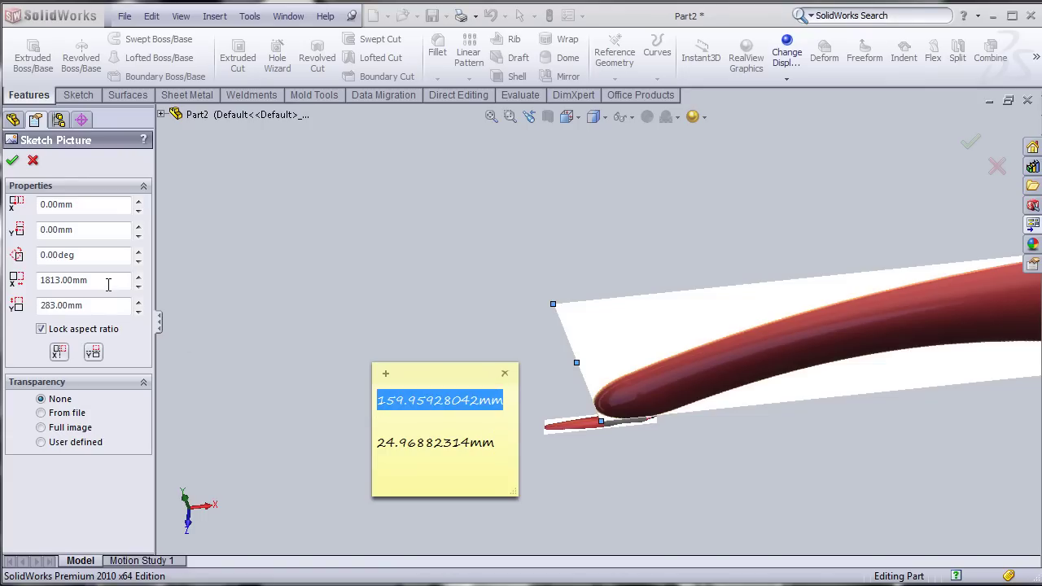
pyautogui.click(110, 285)
pyautogui.doubleClick(101, 285)
pyautogui.hotkey('ctrl', 'v')
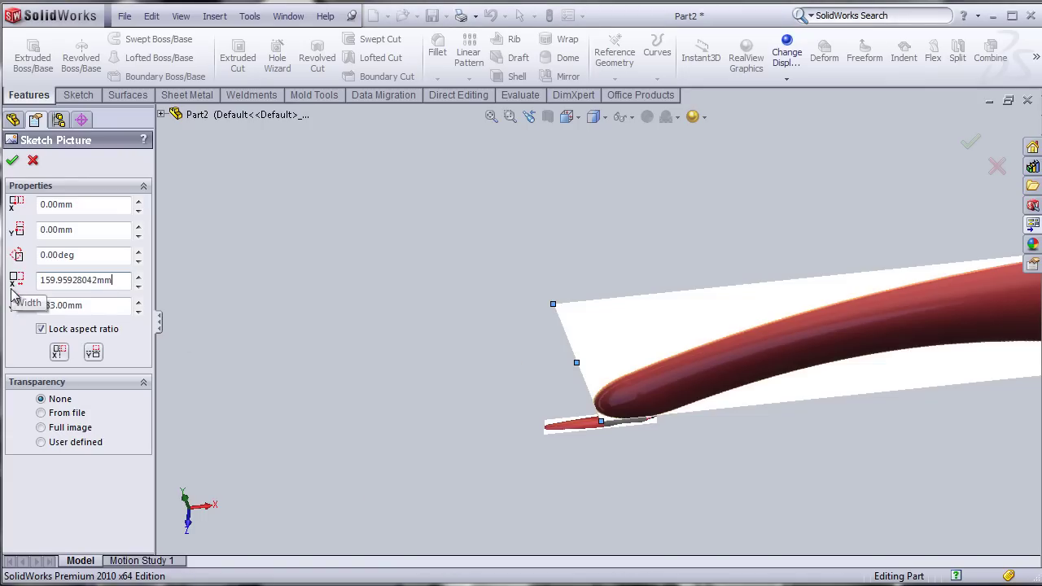
pyautogui.click(106, 304)
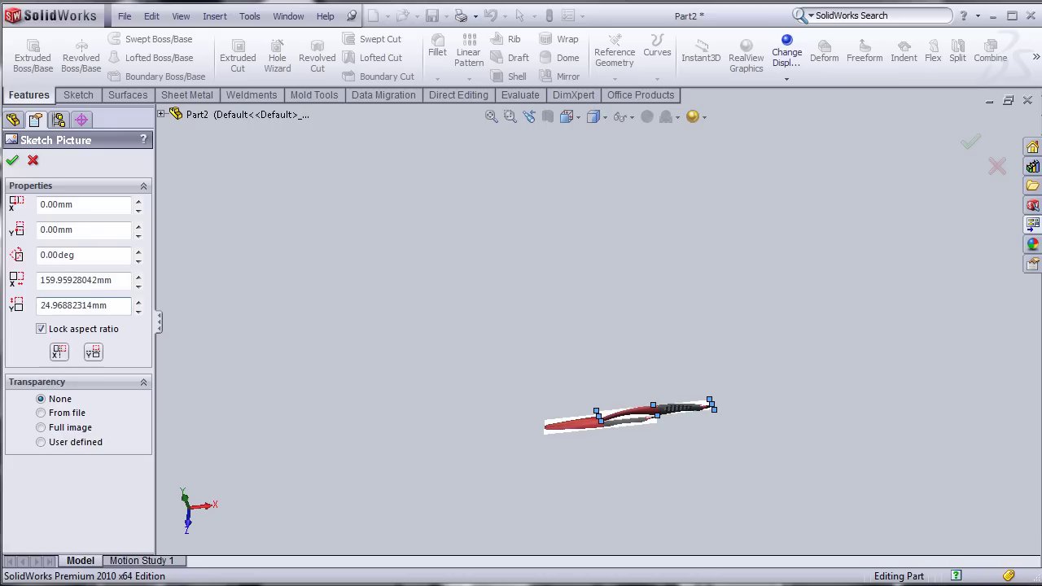
# Check the side-view picture's height against the height noted in the sticky note and accept the resized picture.
pyautogui.hotkey('alt', 'Tab')
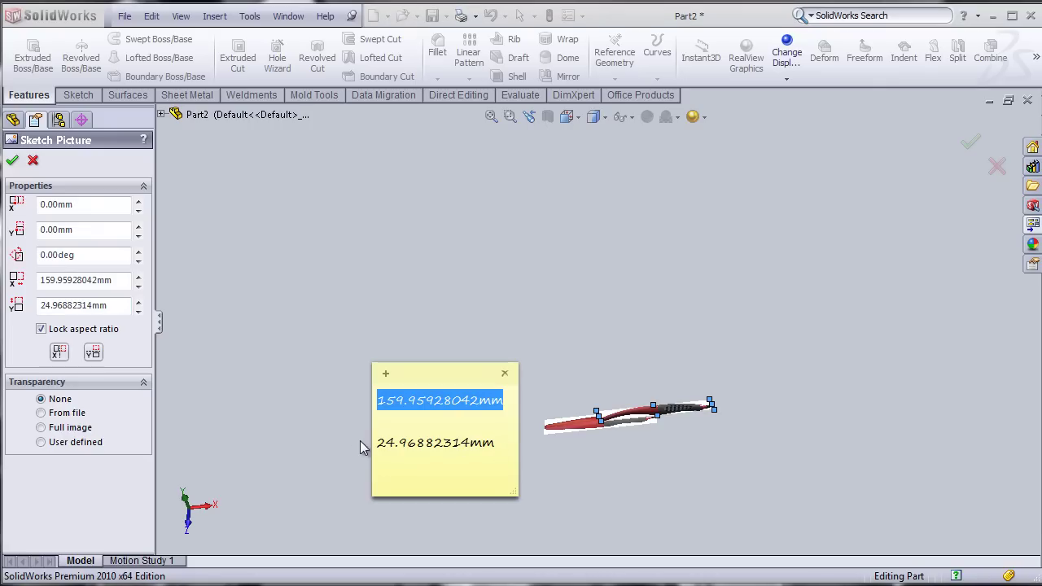
pyautogui.moveTo(506, 443); pyautogui.dragTo(377, 444)
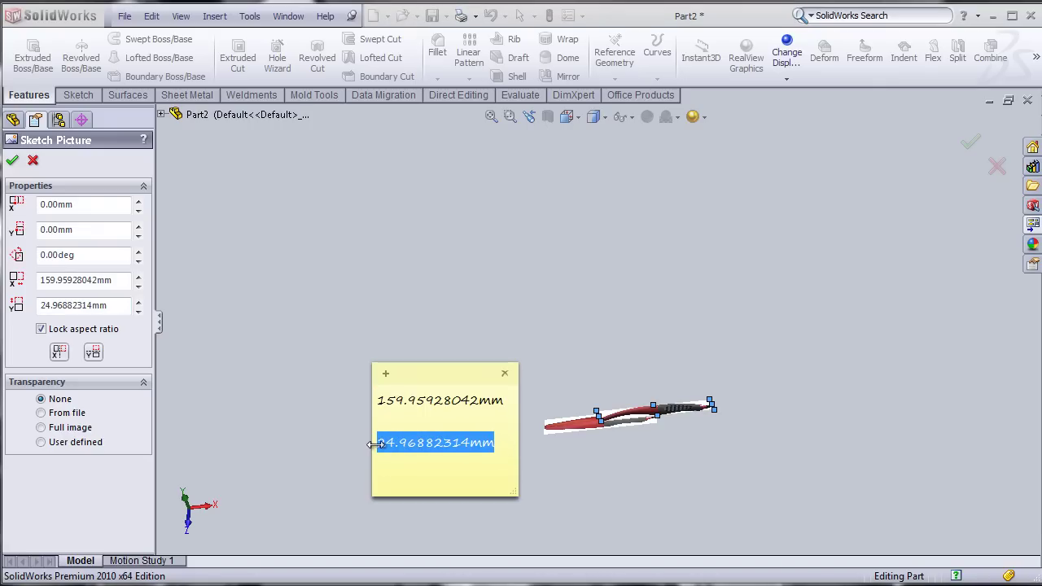
pyautogui.click(114, 305)
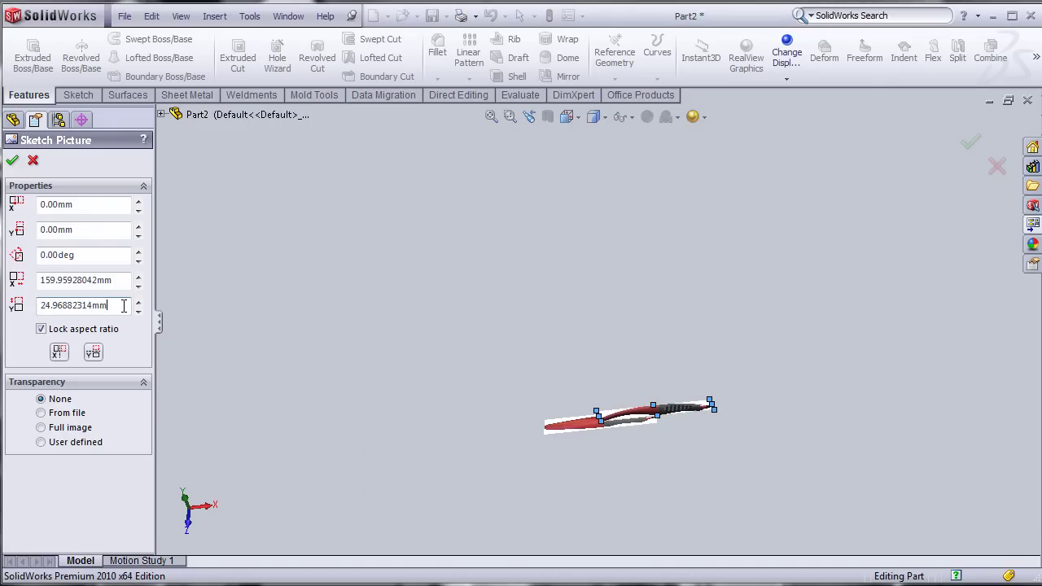
pyautogui.moveTo(122, 305); pyautogui.dragTo(32, 303)
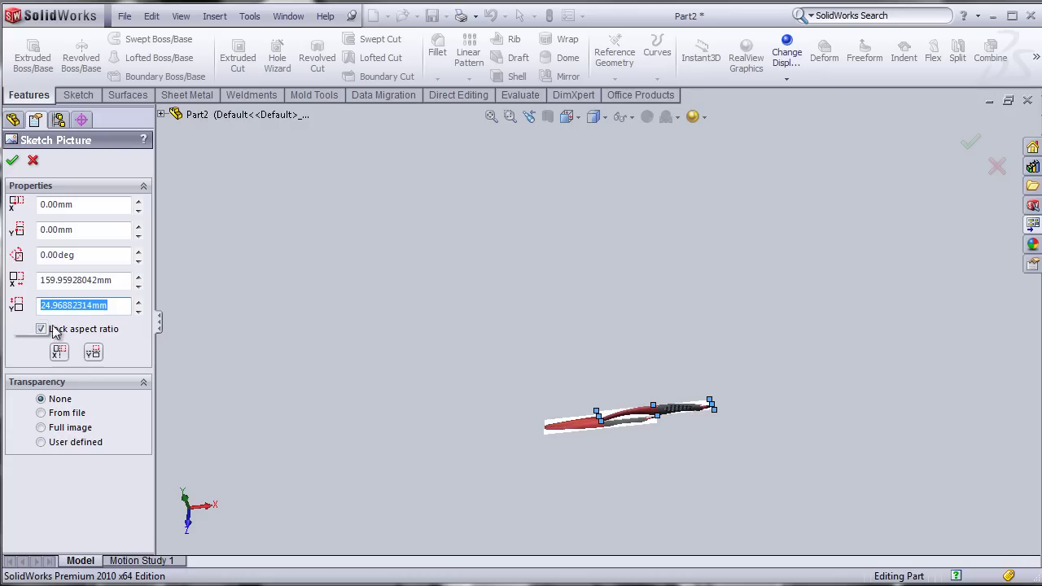
pyautogui.hotkey('alt', 'Tab')
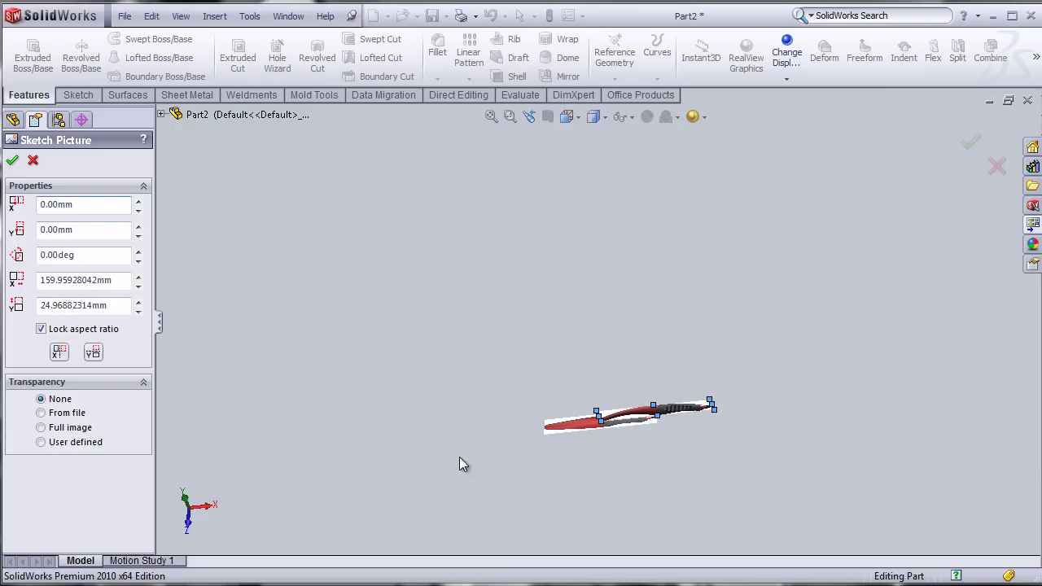
pyautogui.click(11, 160)
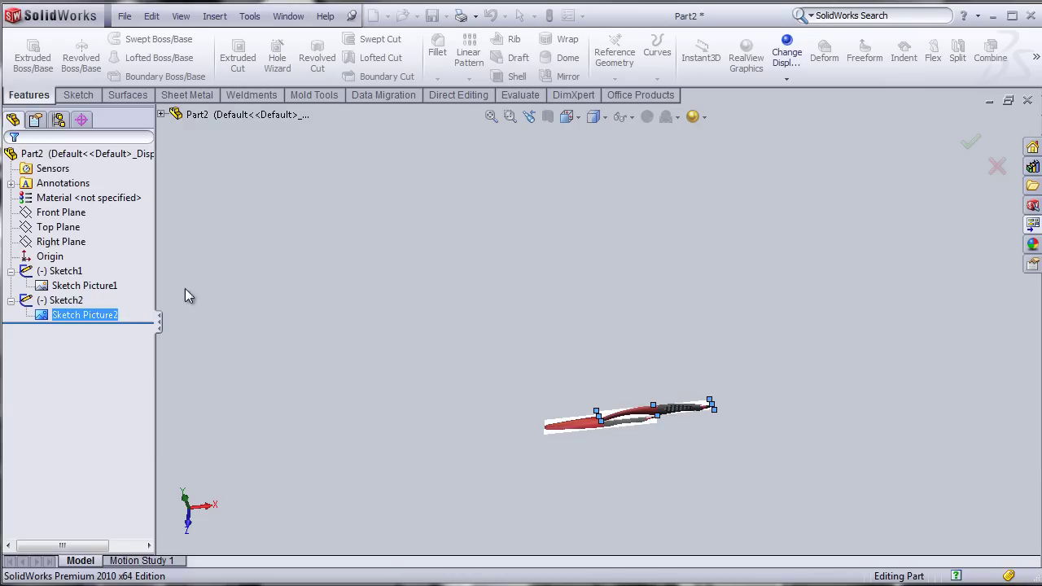
# Reopen Sketch2 for editing and open the side-view picture's properties, with both marker pictures in a slightly tilted front view.
pyautogui.hotkey('ctrl', '1')
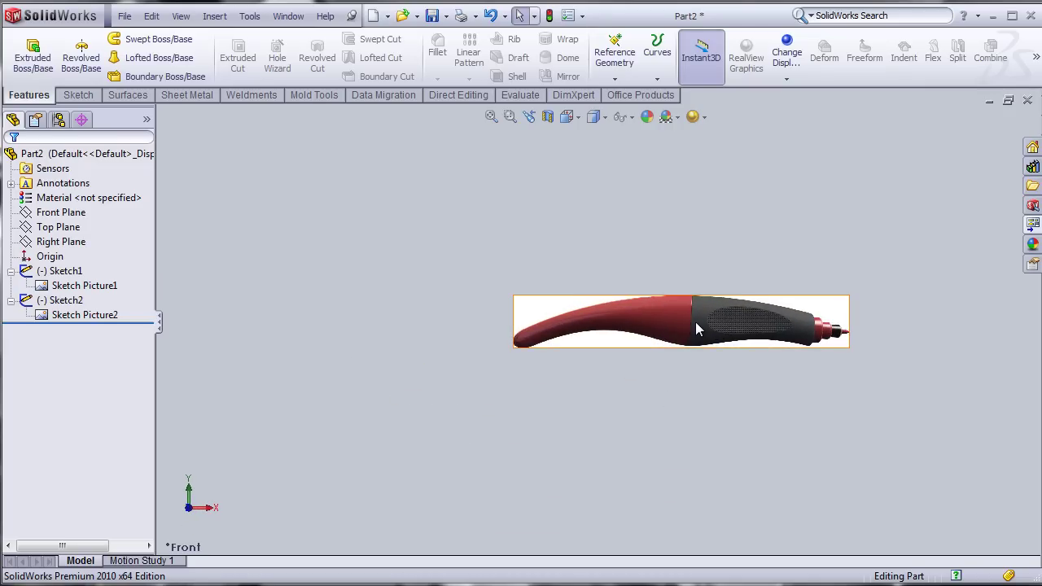
pyautogui.click(65, 301)
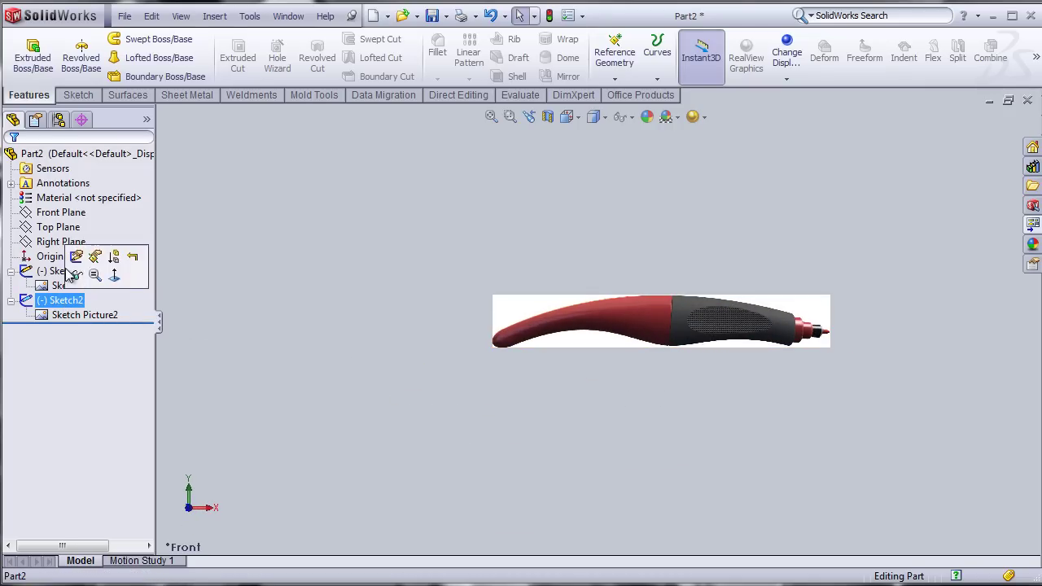
pyautogui.click(81, 255)
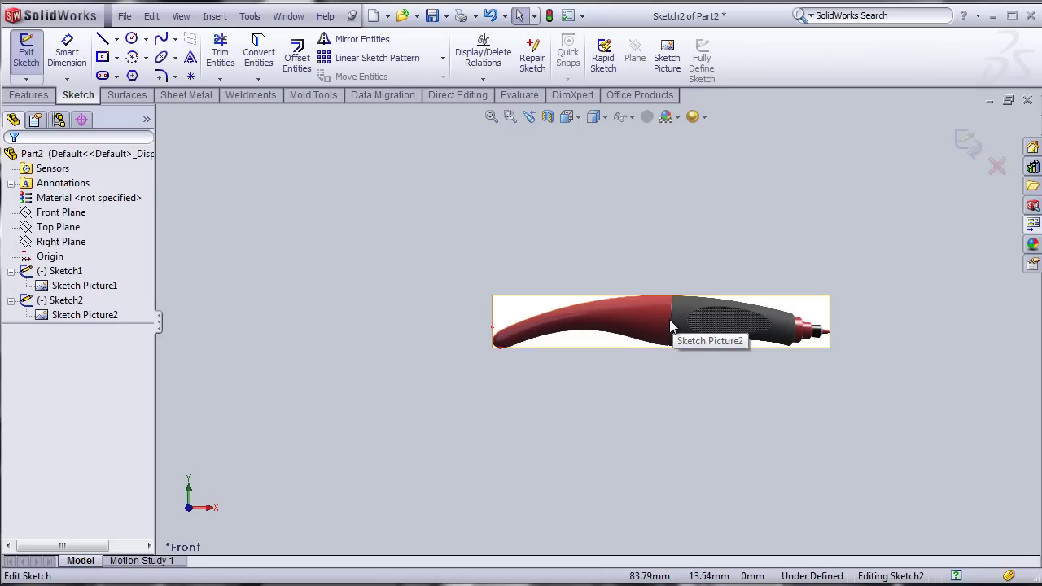
pyautogui.moveTo(656, 241); pyautogui.dragTo(673, 326, button='middle')
pyautogui.click(85, 317)
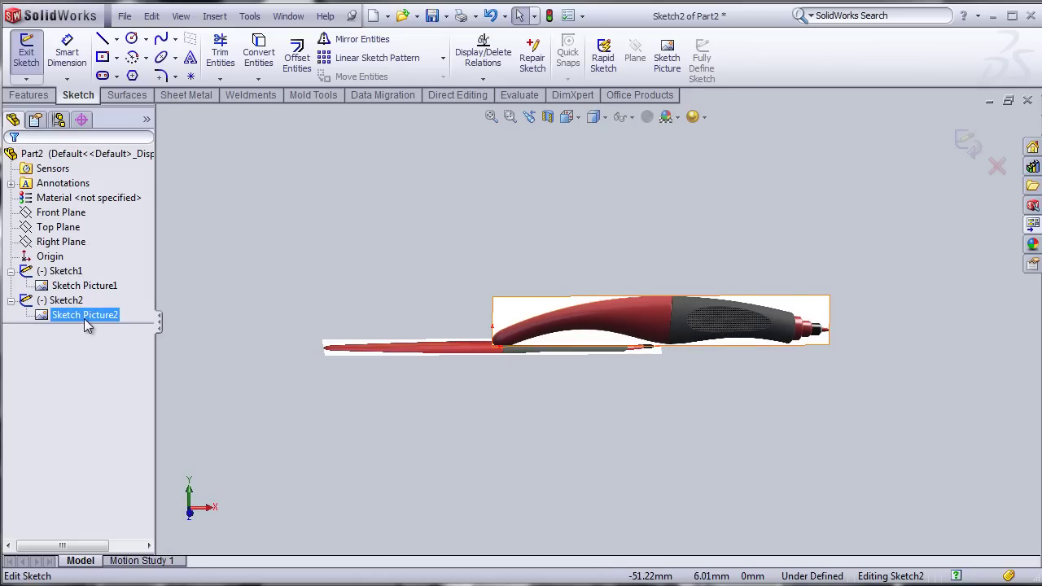
pyautogui.click(588, 319)
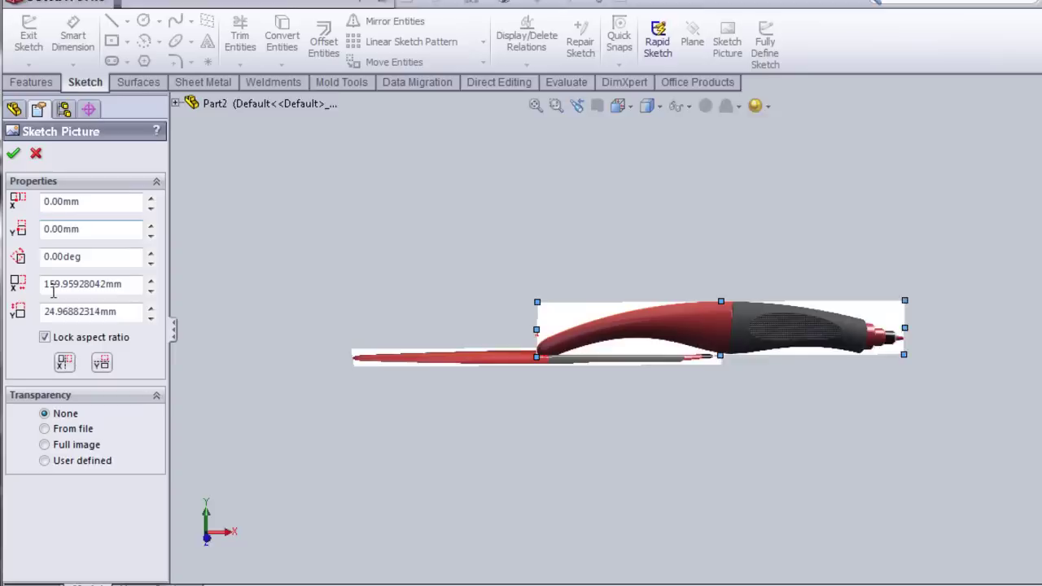
# Set the side-view picture's origin X position to -79.97964021 mm, the negative half of its copied width.
pyautogui.doubleClick(53, 287)
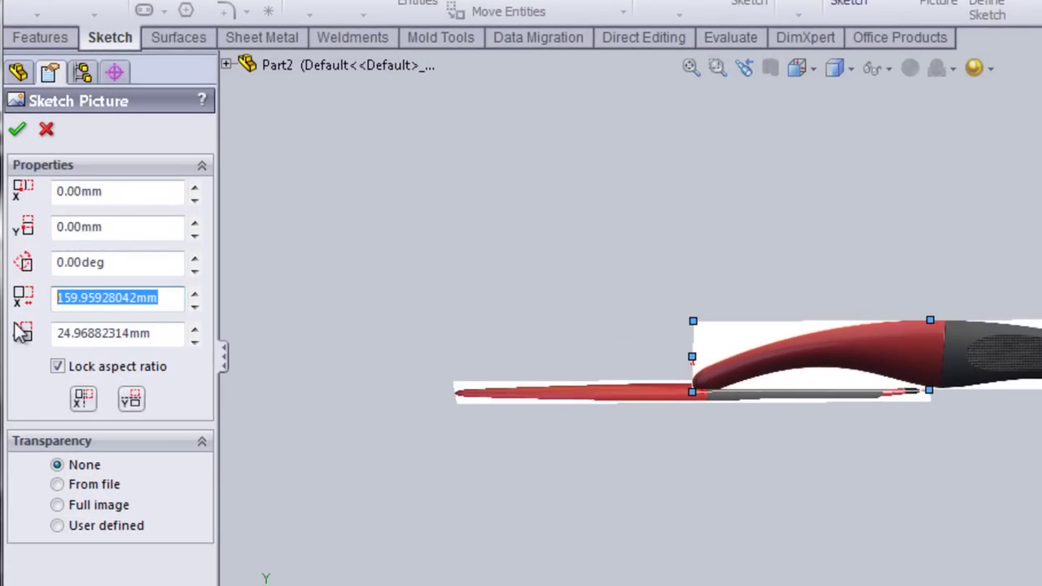
pyautogui.hotkey('ctrl', 'c')
pyautogui.click(121, 196)
pyautogui.hotkey('ctrl', 'a')
pyautogui.hotkey('ctrl', 'v')
pyautogui.write('/2')
pyautogui.press('Return')
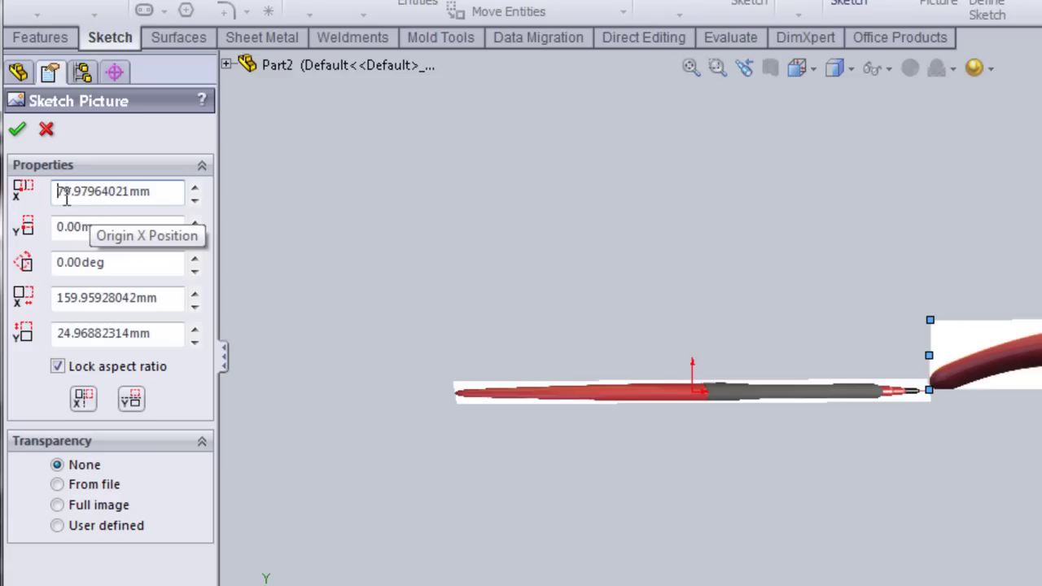
pyautogui.write('-')
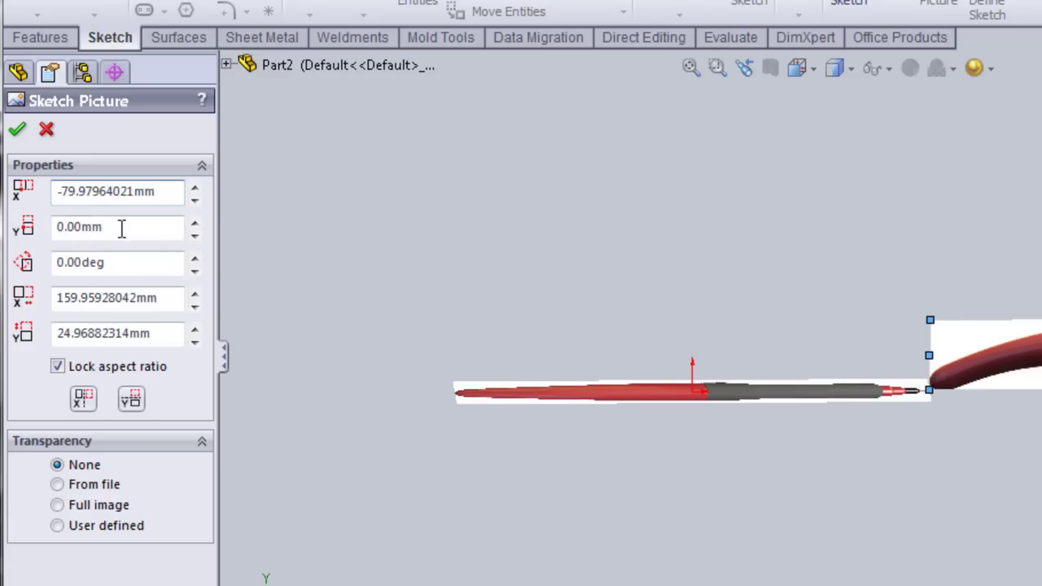
# Set the side-view picture's origin Y position to -12.48441157 mm, the negative half of its copied height, and accept the picture.
pyautogui.click(122, 227)
pyautogui.doubleClick(172, 337)
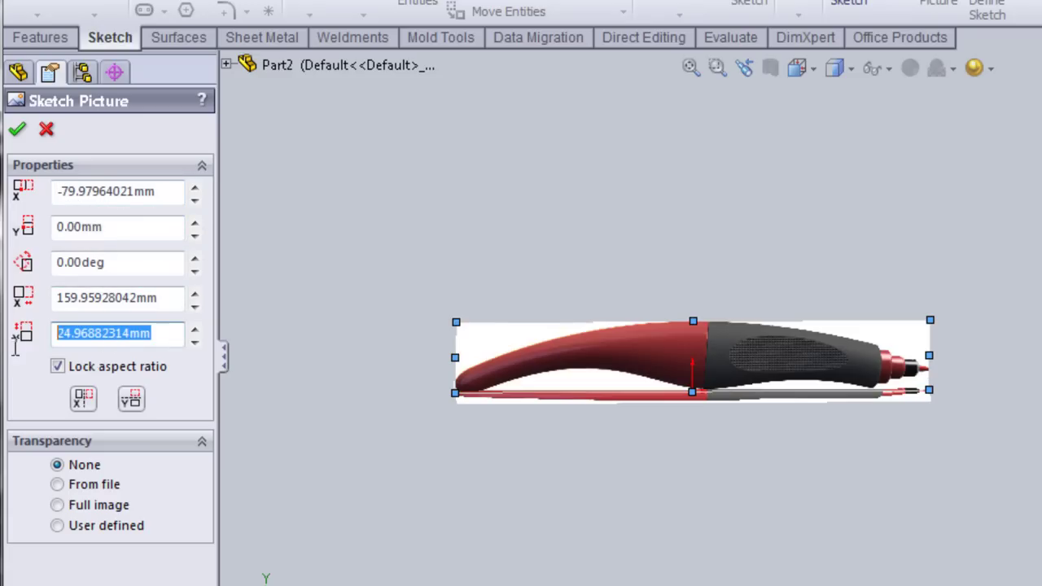
pyautogui.doubleClick(103, 228)
pyautogui.hotkey('ctrl', 'v')
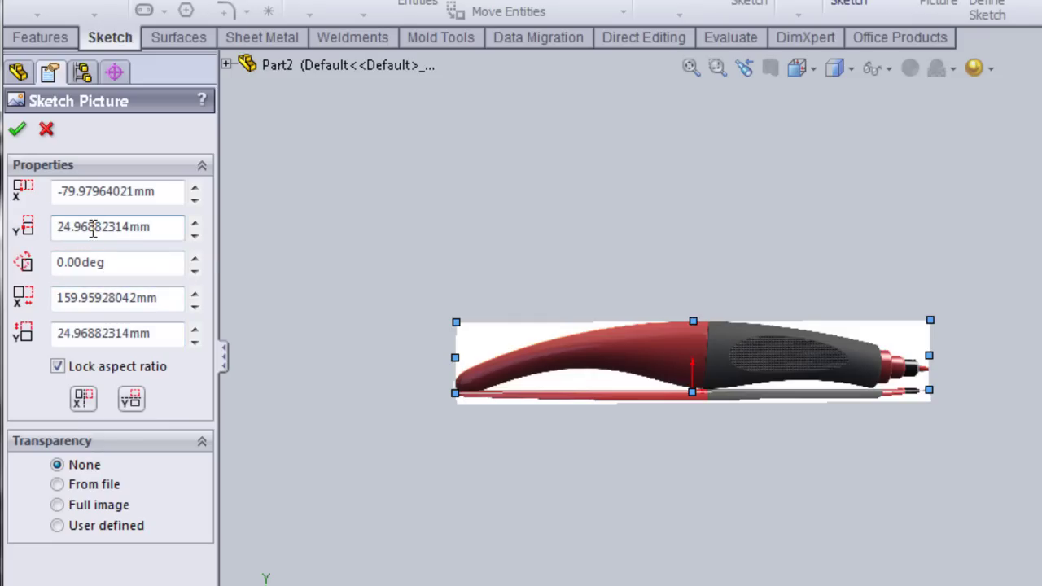
pyautogui.write('/')
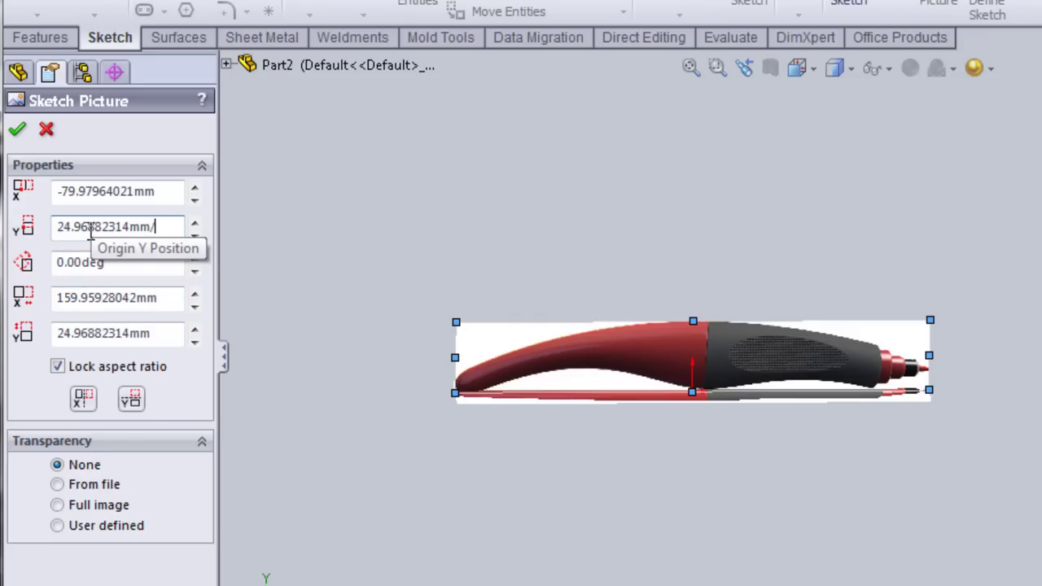
pyautogui.write('2')
pyautogui.press('Return')
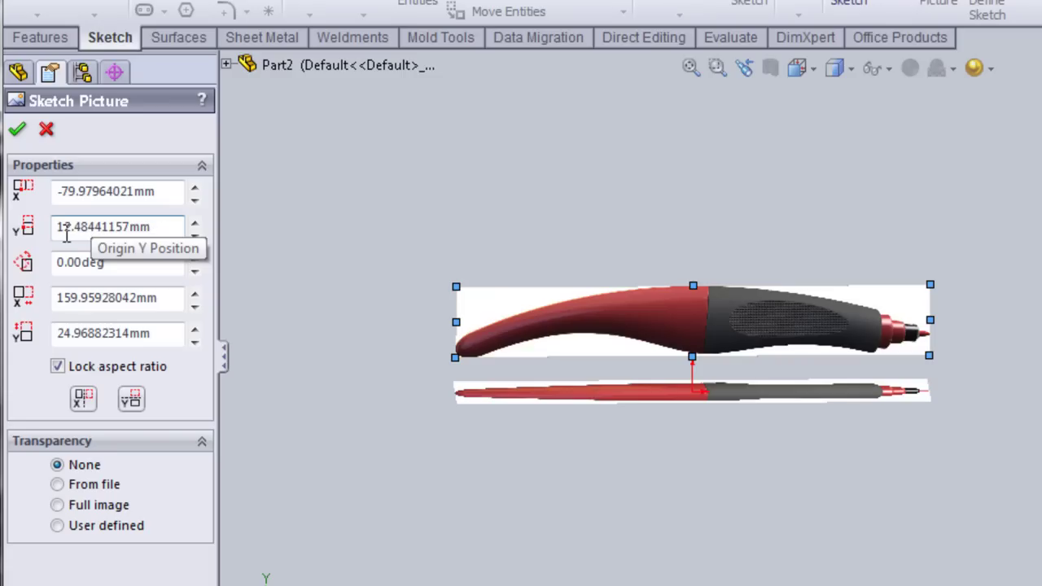
pyautogui.write('-')
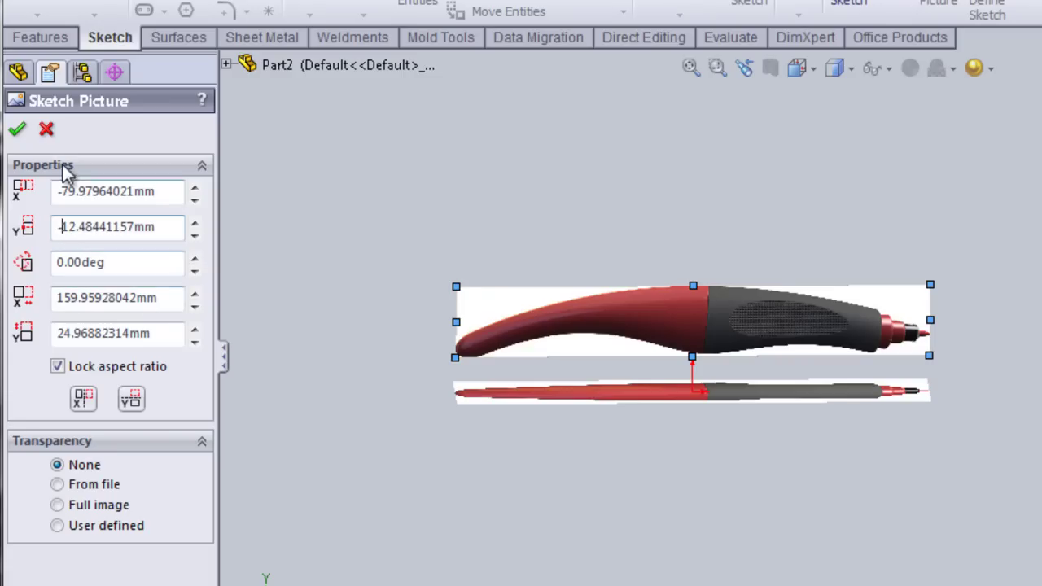
pyautogui.click(17, 132)
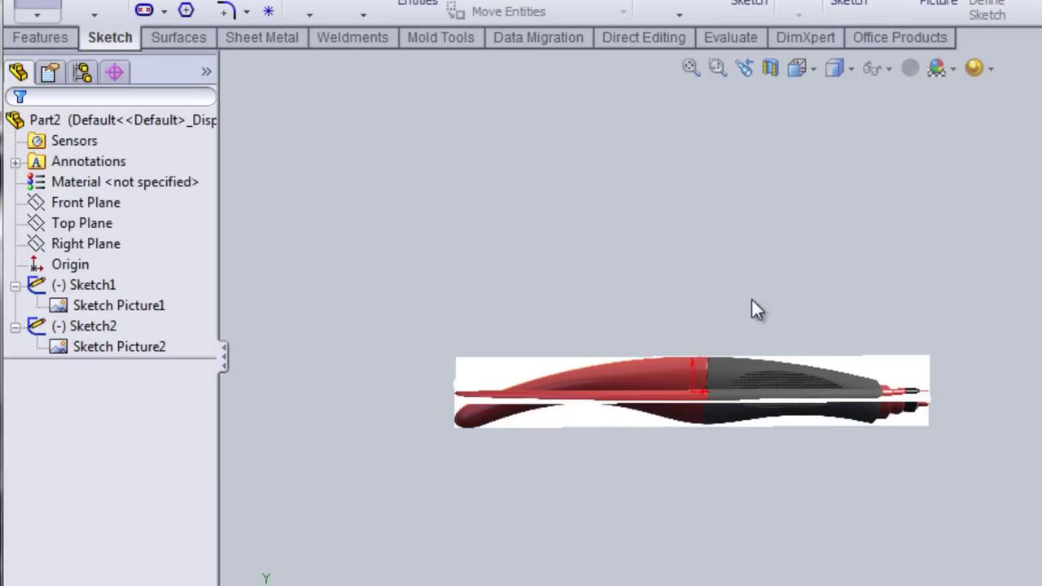
# Examine from several angles how the top-view and side-view pictures line up at the marker's tip, tail and grip joint.
pyautogui.scroll(2, 781, 403)
pyautogui.scroll(-3, 686, 371)
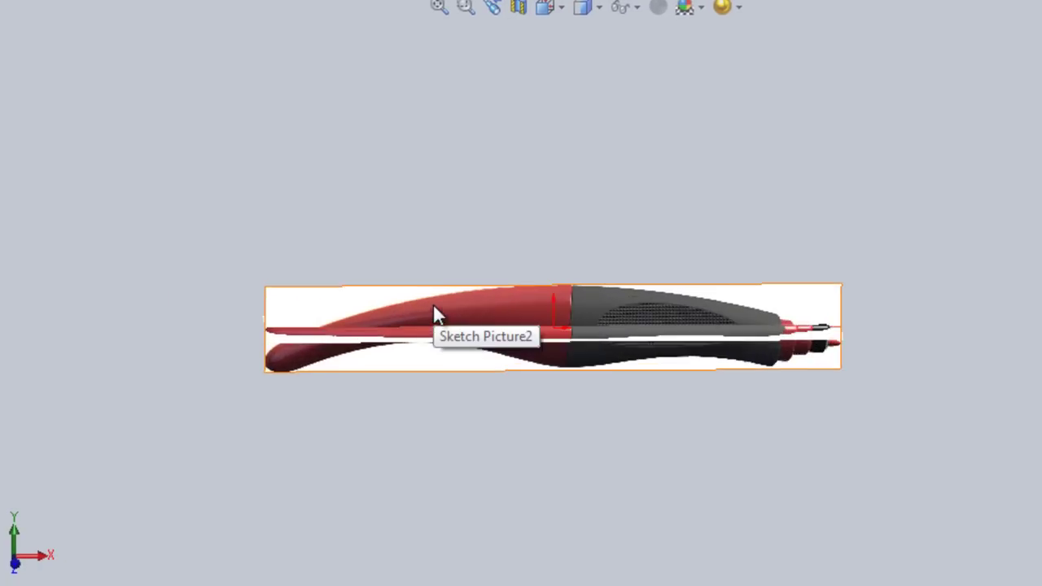
pyautogui.scroll(-2, 434, 308)
pyautogui.moveTo(735, 461)
pyautogui.mouseDown(button='middle')
pyautogui.moveTo(649, 391)
pyautogui.moveTo(615, 400)
pyautogui.moveTo(672, 407)
pyautogui.moveTo(780, 384)
pyautogui.mouseUp(button='middle')
pyautogui.scroll(2, 879, 312)
pyautogui.scroll(-2, 735, 309)
pyautogui.scroll(-3, 735, 305)
pyautogui.moveTo(738, 325)
pyautogui.mouseDown(button='middle')
pyautogui.moveTo(739, 360)
pyautogui.moveTo(743, 316)
pyautogui.moveTo(835, 245)
pyautogui.mouseUp(button='middle')
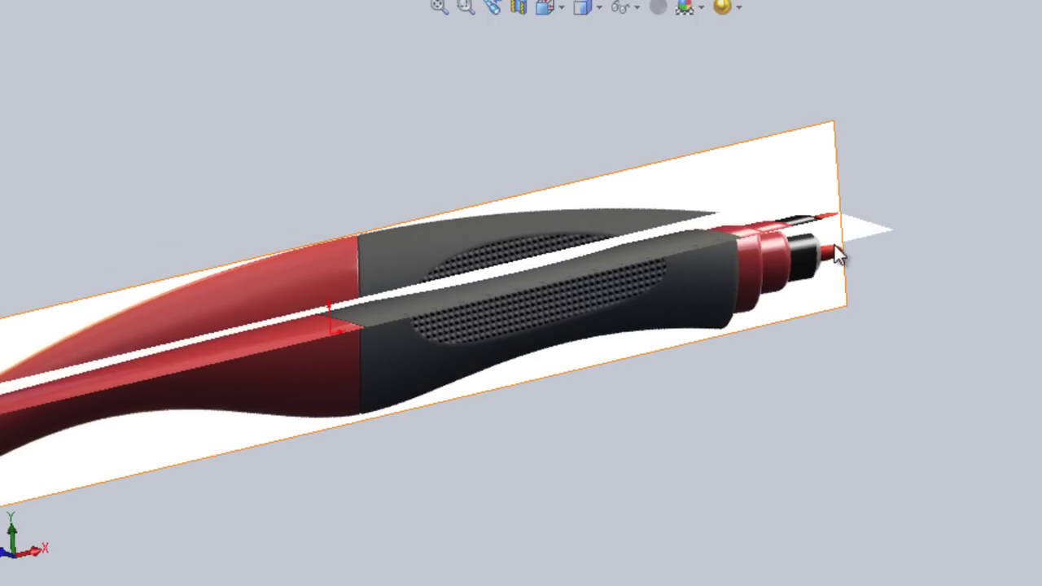
pyautogui.moveTo(284, 368); pyautogui.dragTo(430, 367, button='middle')
pyautogui.scroll(-2, 225, 445)
pyautogui.scroll(3, 151, 420)
pyautogui.scroll(-2, 237, 432)
pyautogui.moveTo(240, 435)
pyautogui.mouseDown(button='middle')
pyautogui.moveTo(211, 412)
pyautogui.moveTo(195, 346)
pyautogui.mouseUp(button='middle')
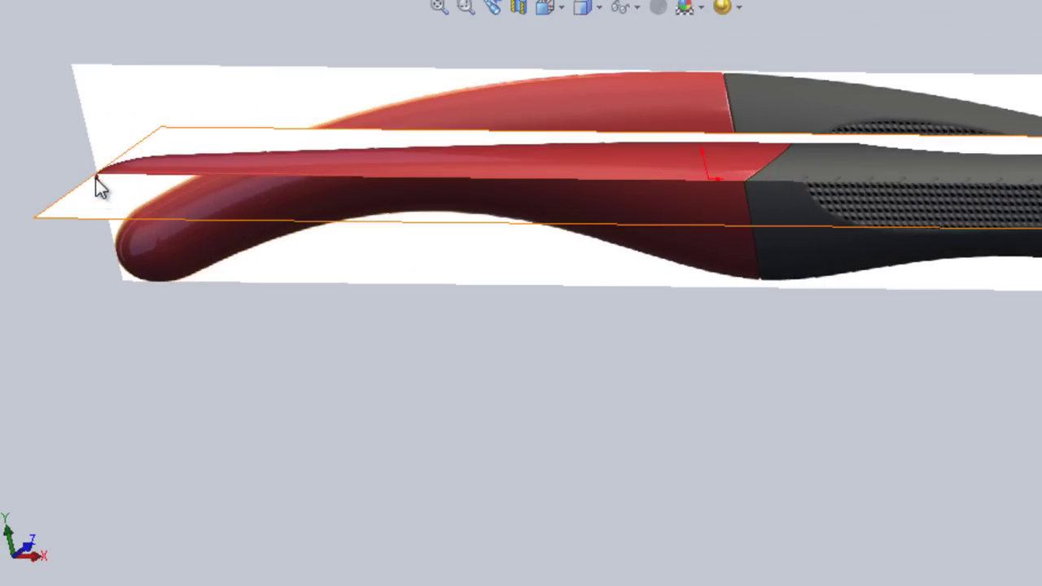
pyautogui.scroll(3, 765, 284)
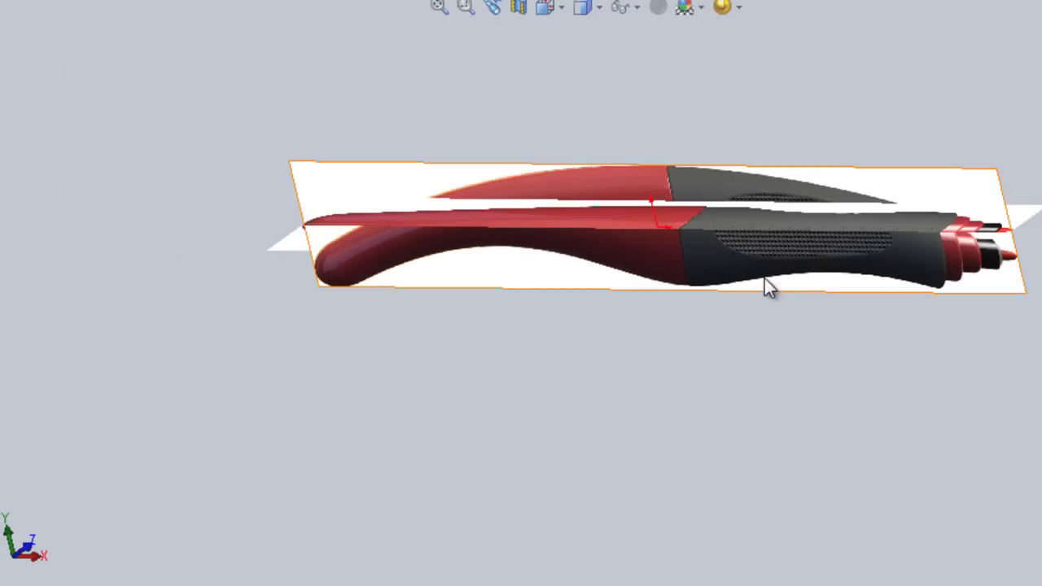
pyautogui.moveTo(839, 330); pyautogui.dragTo(774, 409, button='middle')
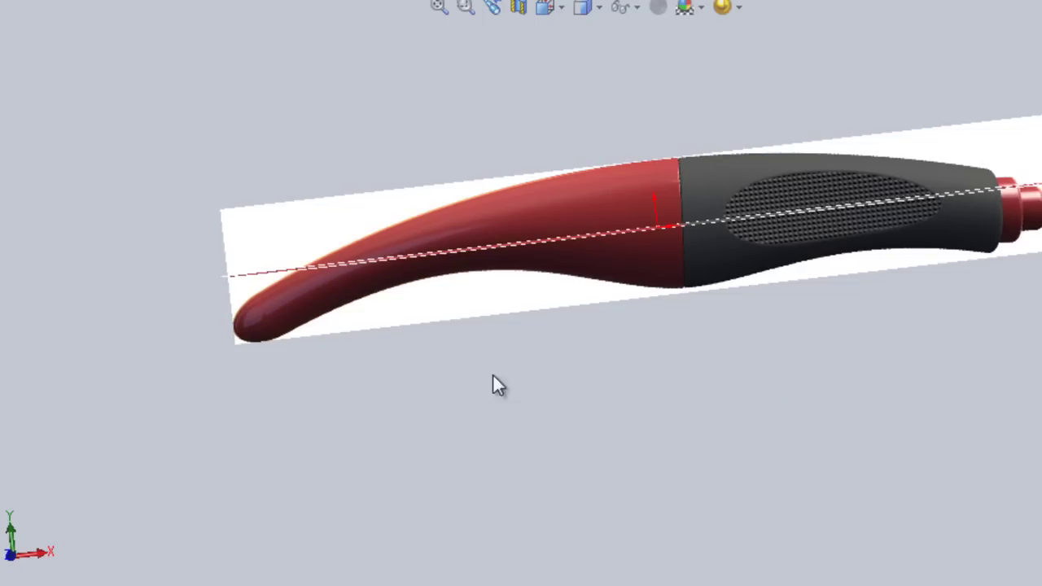
# Exit Sketch2, keeping the centred side-view picture, and show both marker pictures in a tilted view.
pyautogui.moveTo(965, 309)
pyautogui.mouseDown(button='middle')
pyautogui.moveTo(947, 333)
pyautogui.moveTo(956, 368)
pyautogui.moveTo(950, 334)
pyautogui.moveTo(963, 356)
pyautogui.moveTo(1024, 336)
pyautogui.mouseUp(button='middle')
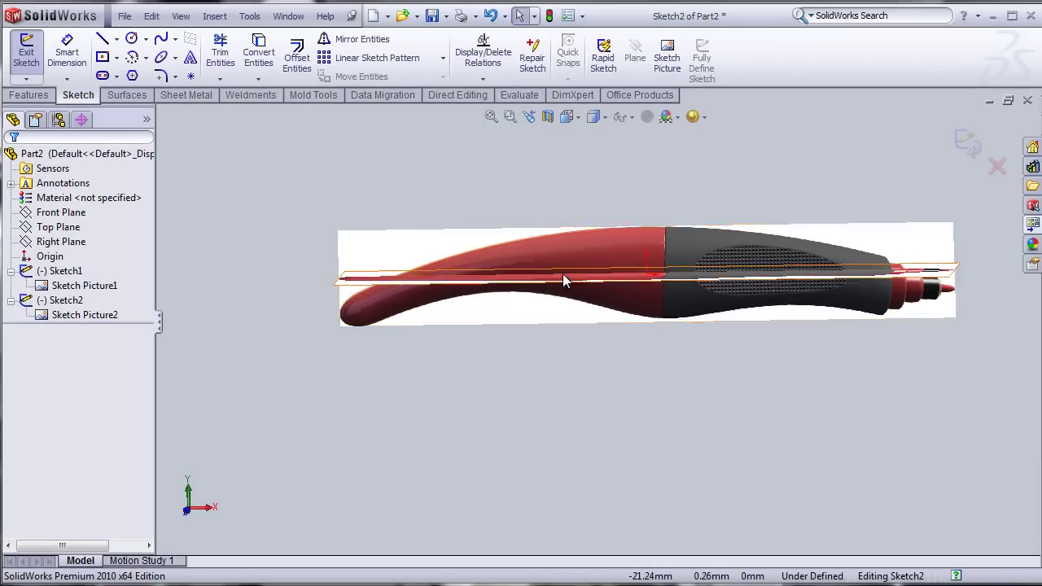
pyautogui.click(967, 143)
pyautogui.moveTo(799, 381); pyautogui.dragTo(783, 398, button='middle')
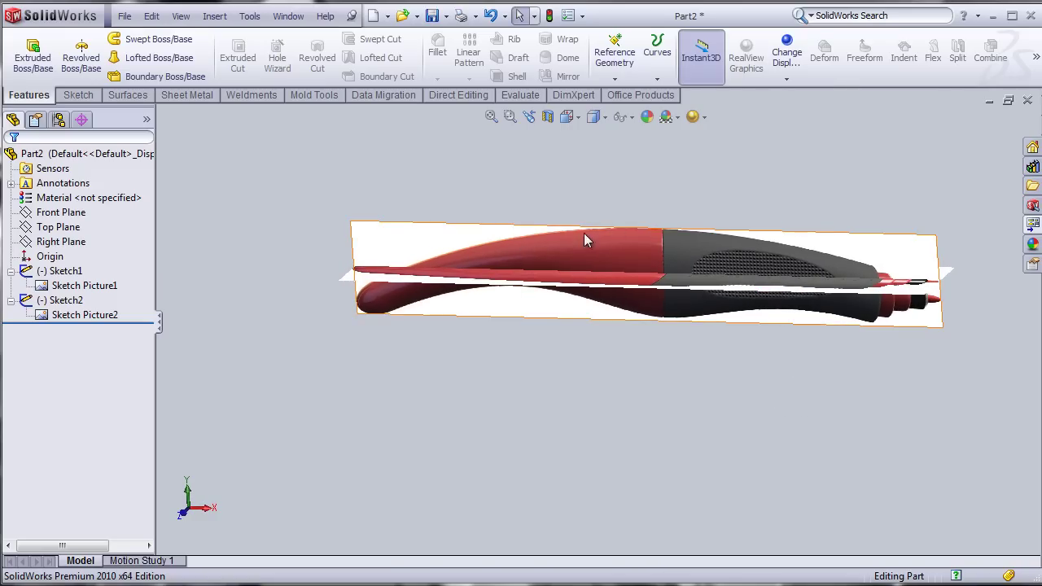